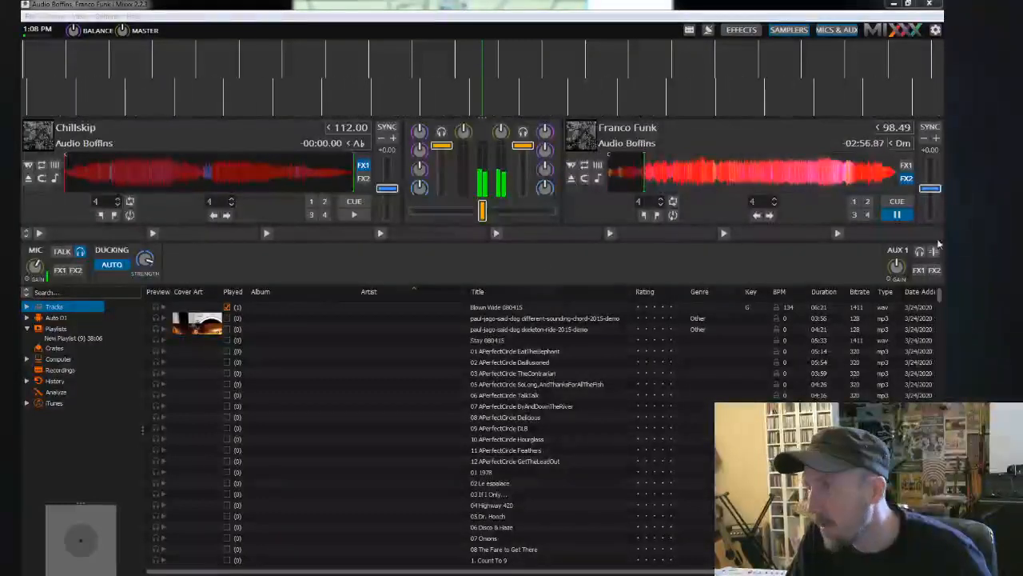
Pause Franco Funk on the second deck and browse the Tracks library down to the Bif Naked and Cursed Arrows entries
{"action": "left_click", "coordinate": [895, 215]}
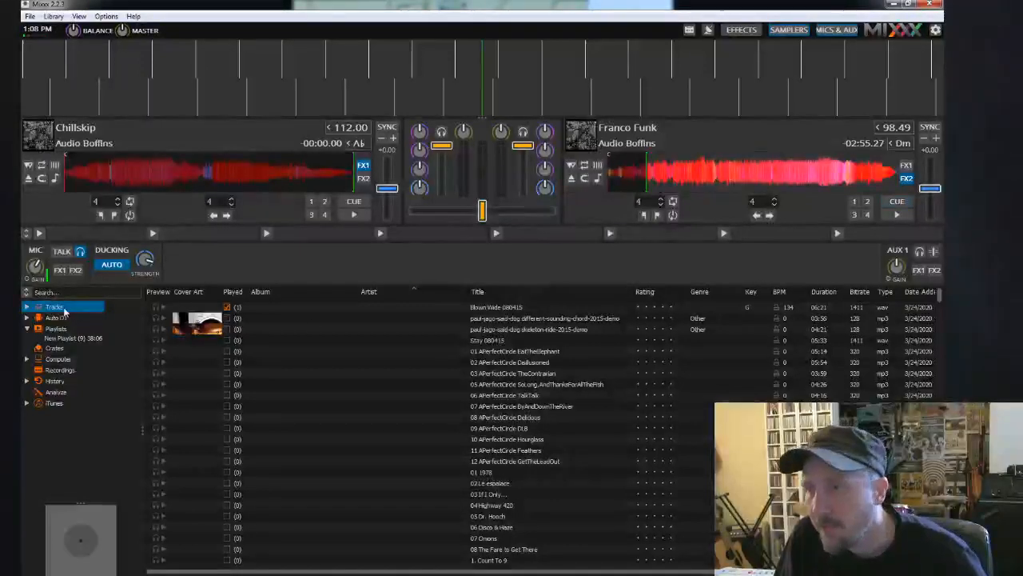
{"action": "scroll", "coordinate": [471, 374], "scroll_direction": "down", "scroll_amount": 2}
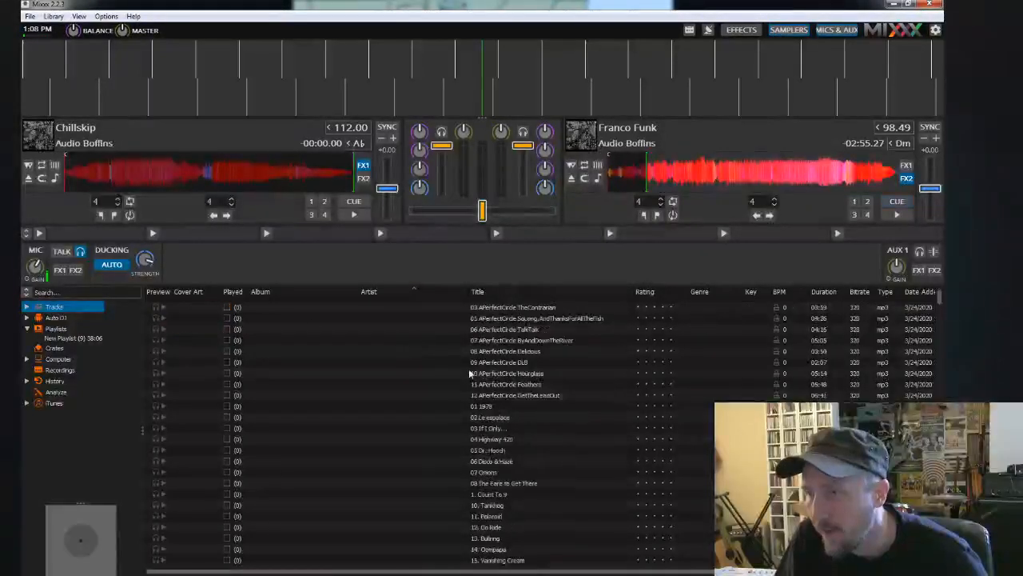
{"action": "scroll", "coordinate": [486, 428], "scroll_direction": "down", "scroll_amount": 10}
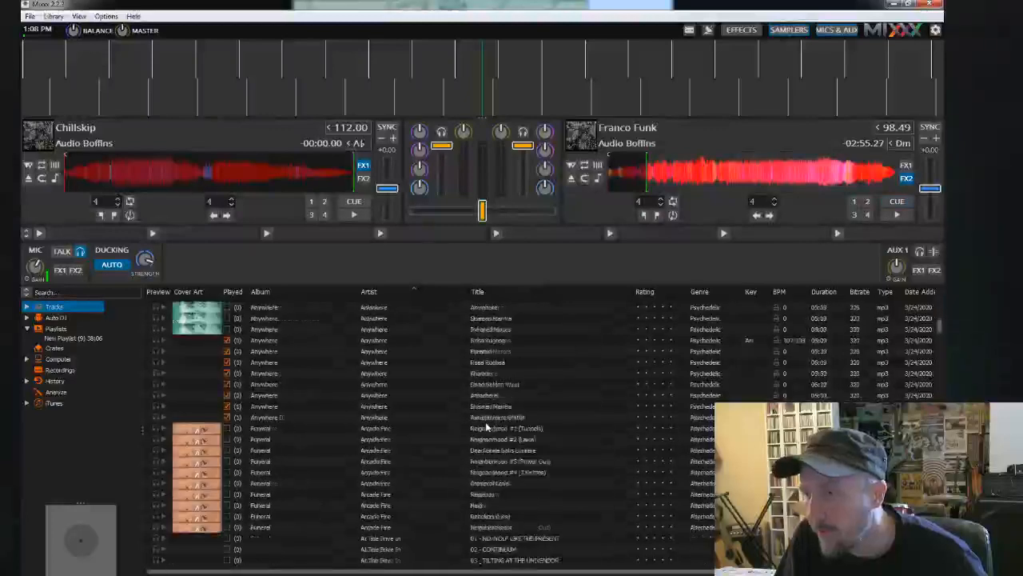
{"action": "scroll", "coordinate": [486, 427], "scroll_direction": "down", "scroll_amount": 10}
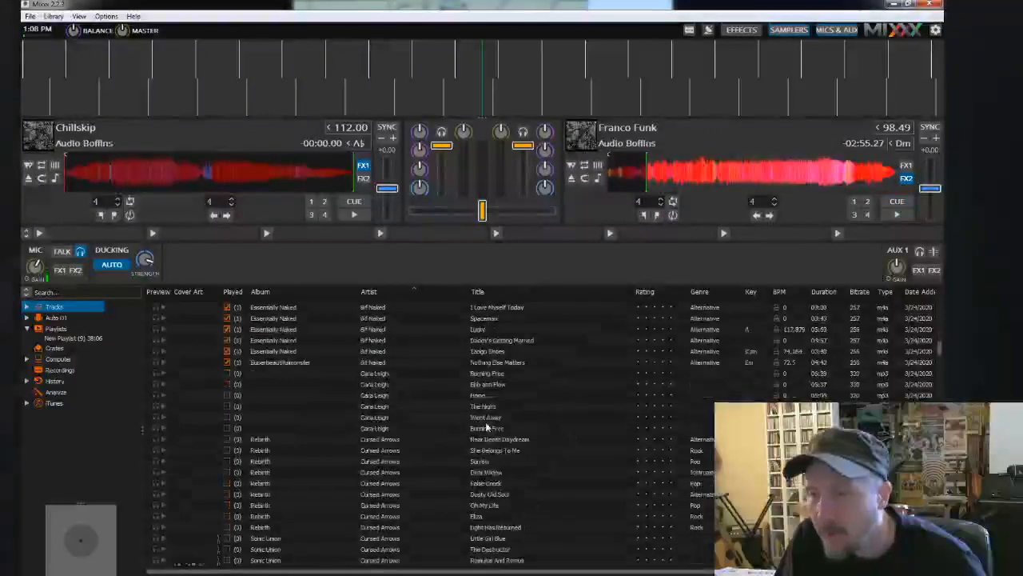
{"action": "scroll", "coordinate": [487, 428], "scroll_direction": "up", "scroll_amount": 8}
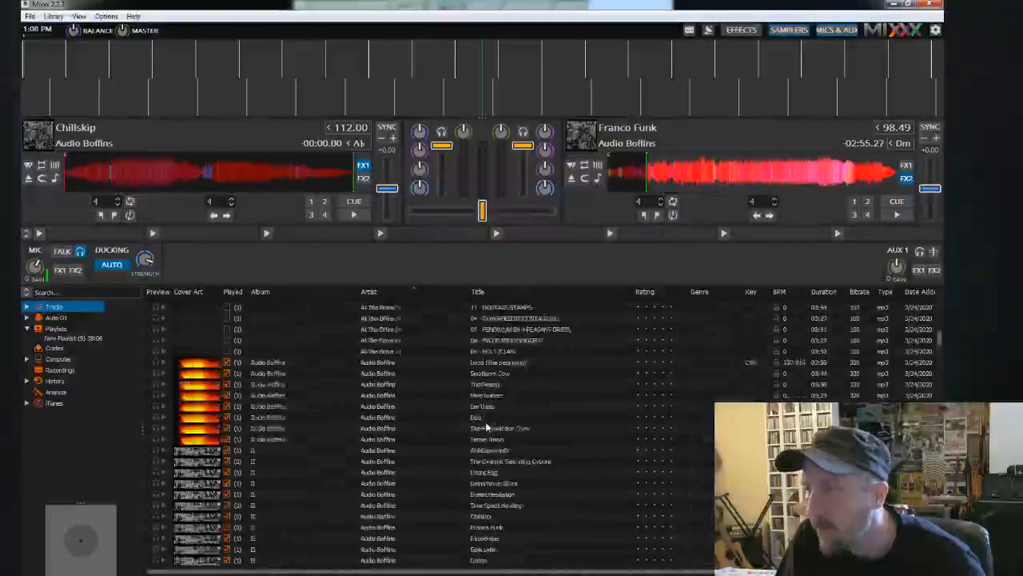
{"action": "scroll", "coordinate": [487, 427], "scroll_direction": "up", "scroll_amount": 10}
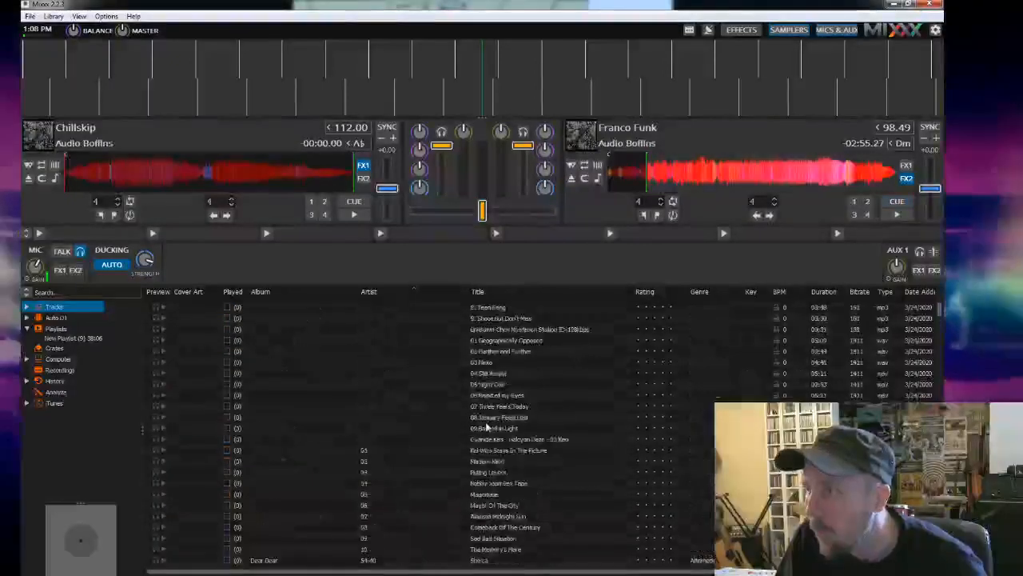
{"action": "scroll", "coordinate": [486, 428], "scroll_direction": "up", "scroll_amount": 6}
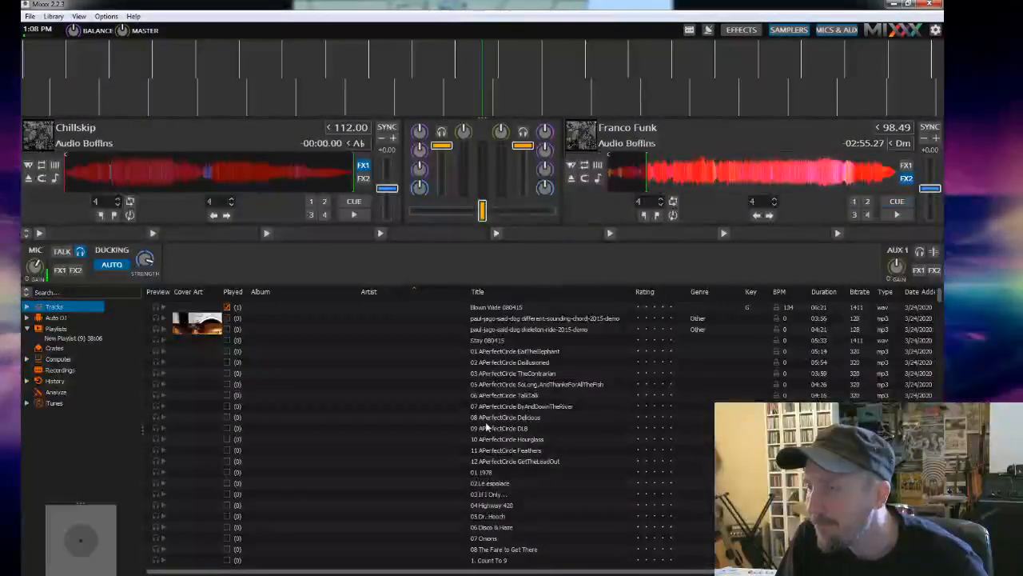
Set a cue point at the current position of Franco Funk and play a brief moment of it
{"action": "left_click", "coordinate": [897, 202]}
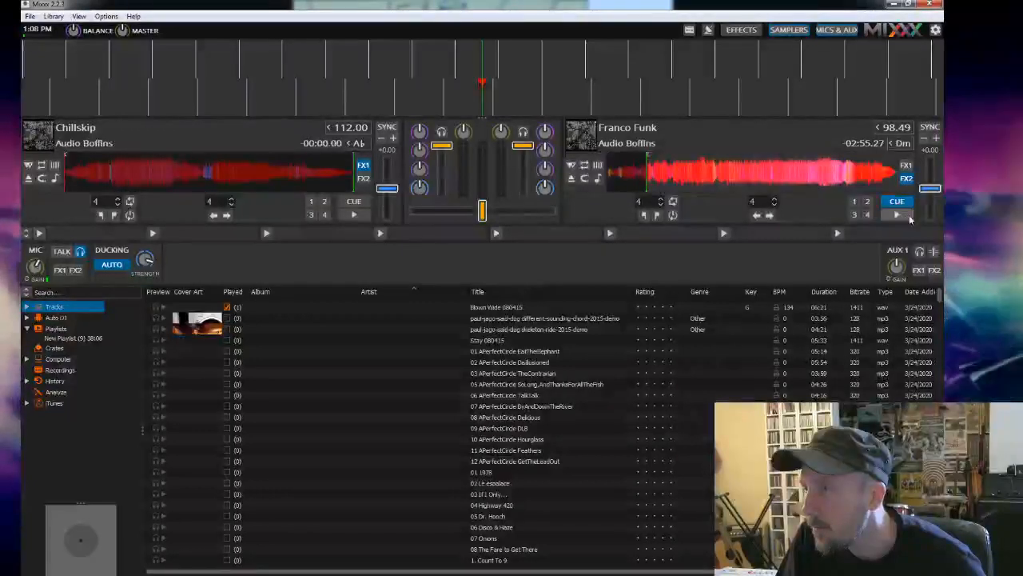
{"action": "left_click", "coordinate": [897, 214]}
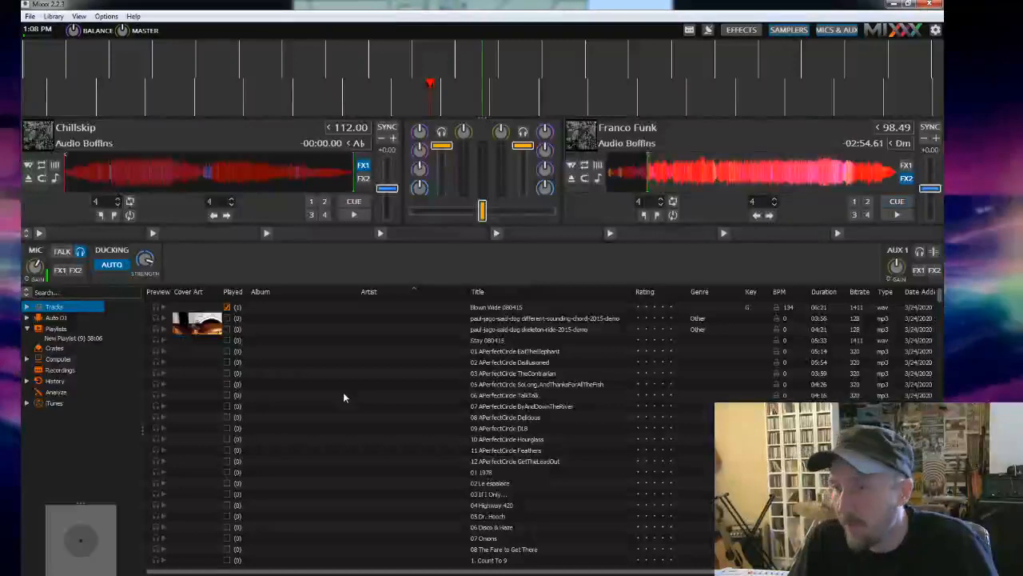
Look through the Tracks library as far as the God Is An Astronaut albums and return to the start of the list
{"action": "scroll", "coordinate": [580, 450], "scroll_direction": "down", "scroll_amount": 15}
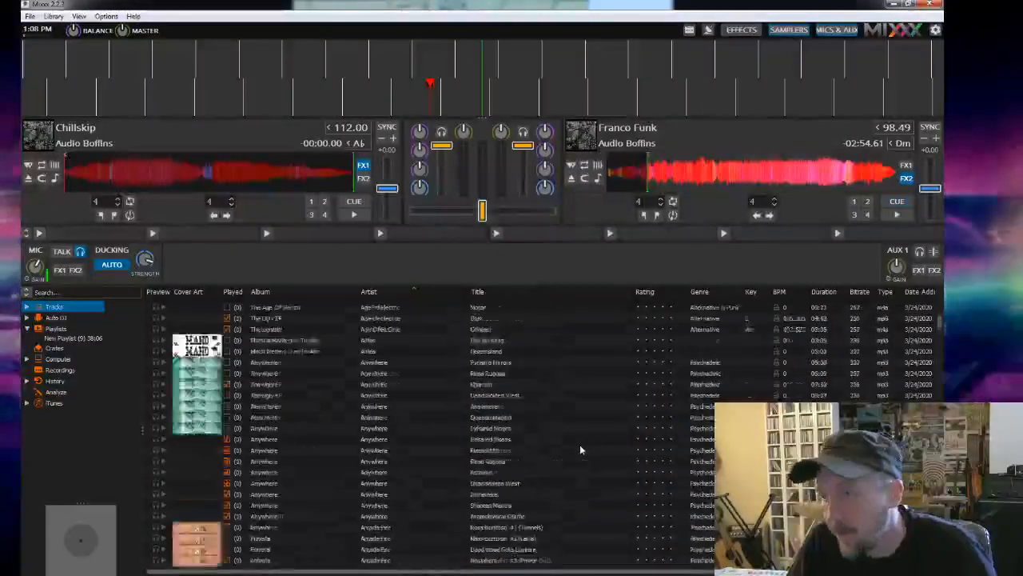
{"action": "scroll", "coordinate": [581, 450], "scroll_direction": "down", "scroll_amount": 15}
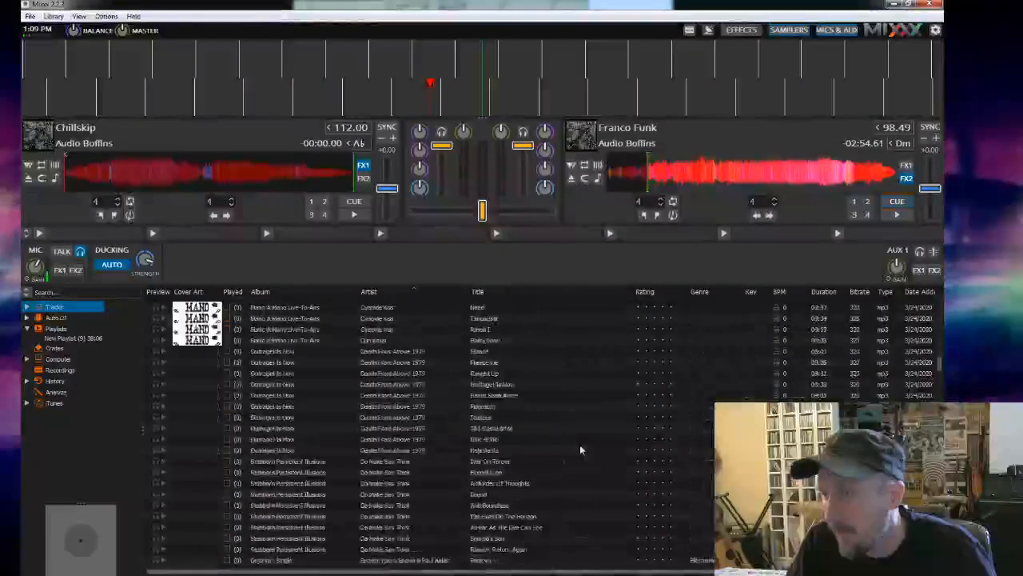
{"action": "scroll", "coordinate": [579, 445], "scroll_direction": "down", "scroll_amount": 15}
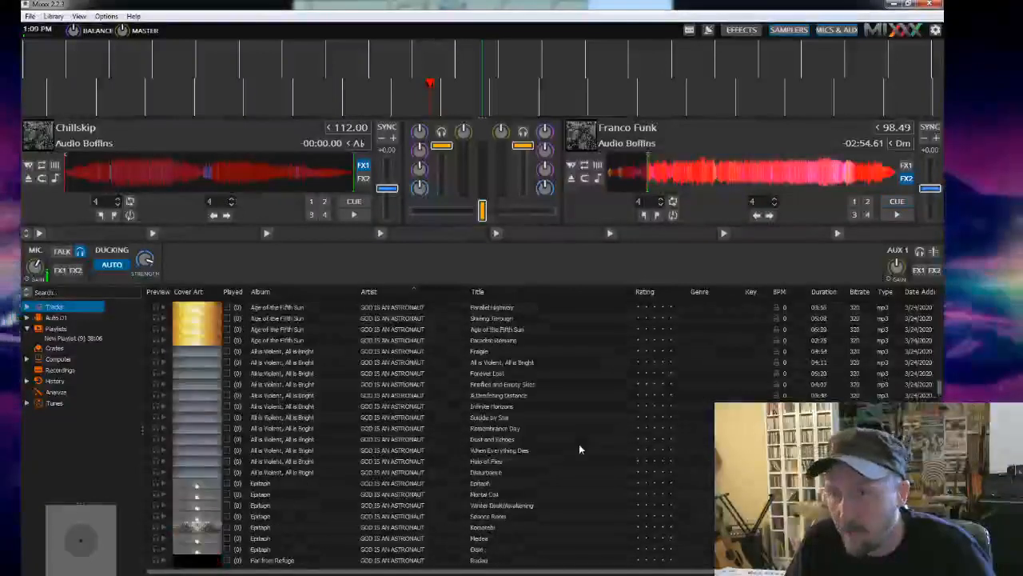
{"action": "scroll", "coordinate": [580, 450], "scroll_direction": "up", "scroll_amount": 15}
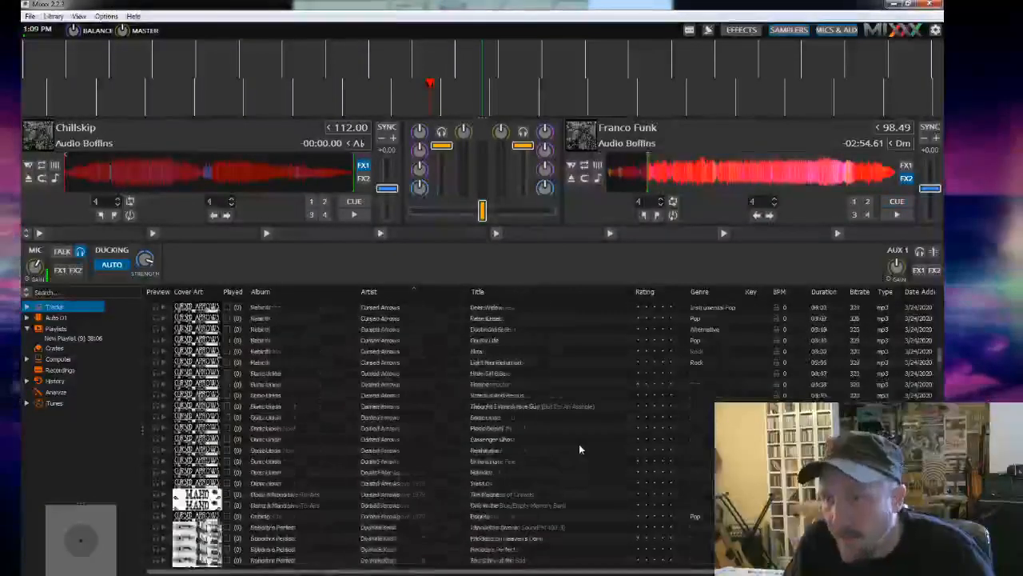
{"action": "scroll", "coordinate": [580, 449], "scroll_direction": "up", "scroll_amount": 10}
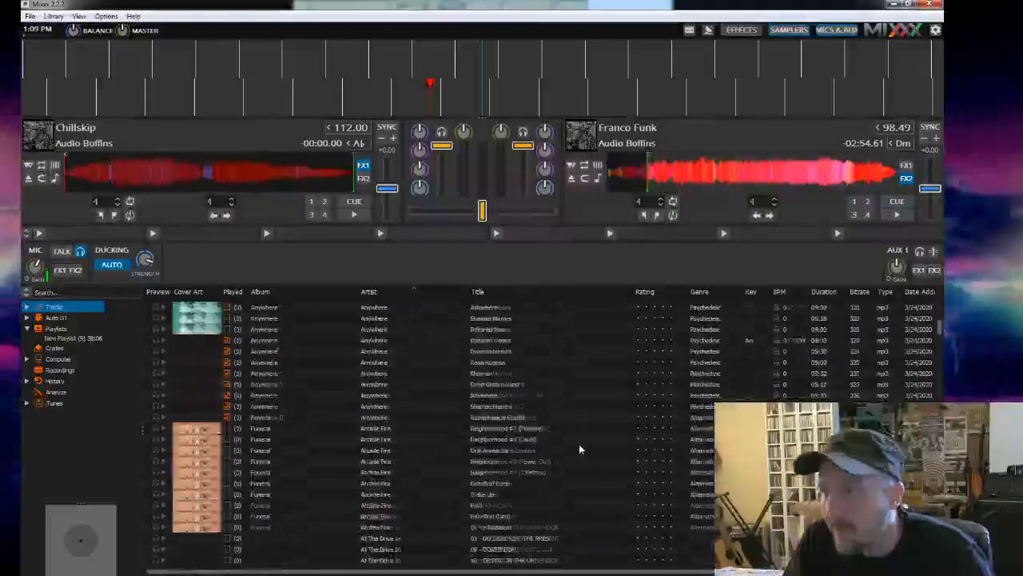
{"action": "scroll", "coordinate": [580, 449], "scroll_direction": "up", "scroll_amount": 10}
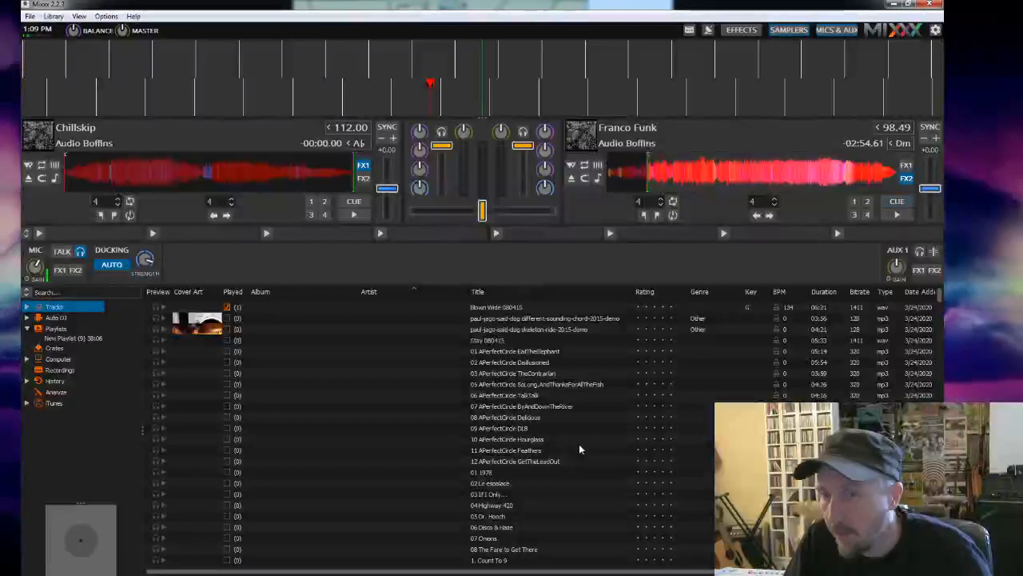
Open the iTunes library and look through its songs around the Bella Clava and Bear Mountain entries
{"action": "left_click", "coordinate": [54, 404]}
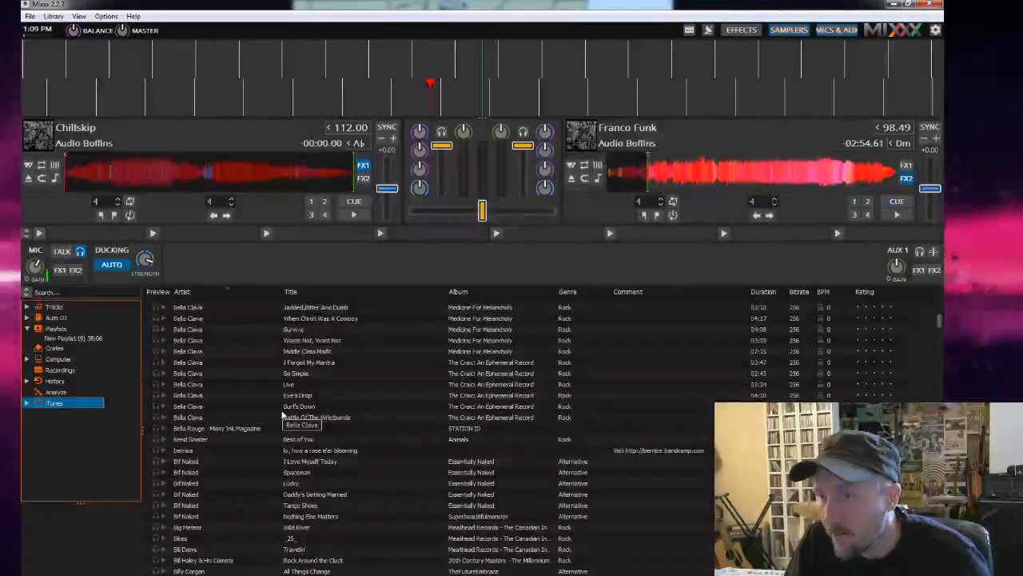
{"action": "scroll", "coordinate": [344, 384], "scroll_direction": "down", "scroll_amount": 12}
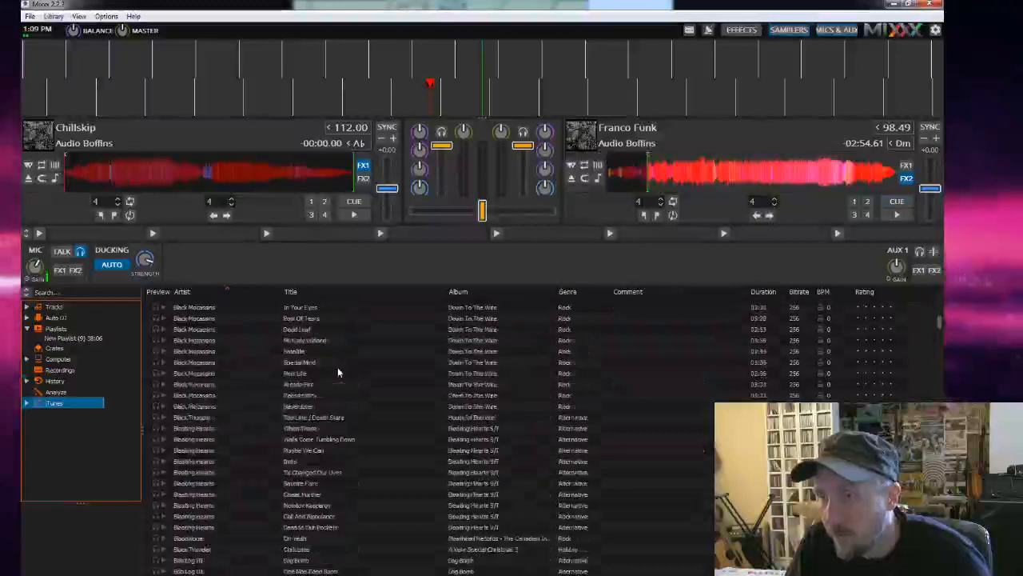
{"action": "scroll", "coordinate": [337, 373], "scroll_direction": "up", "scroll_amount": 12}
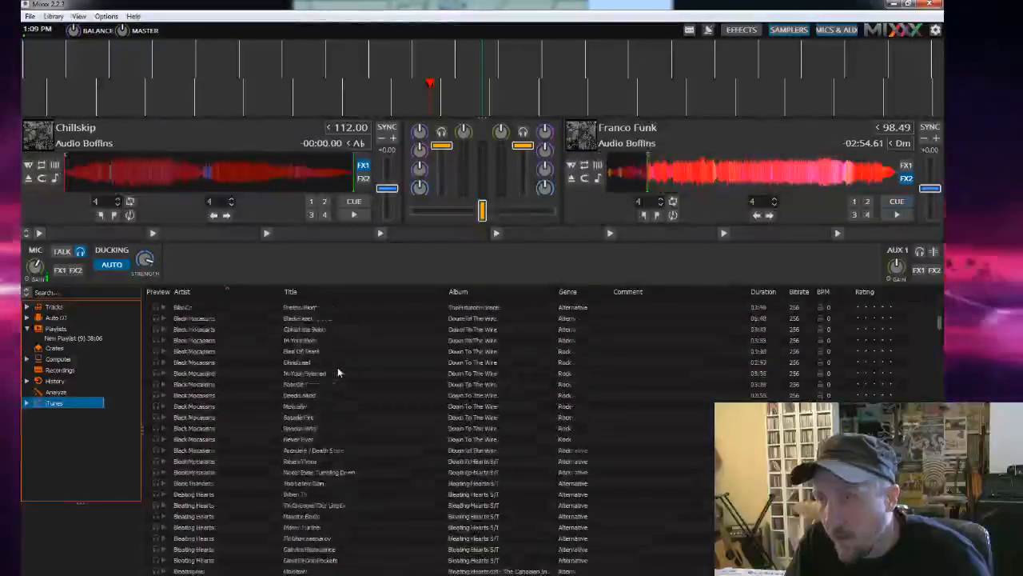
{"action": "scroll", "coordinate": [337, 373], "scroll_direction": "up", "scroll_amount": 8}
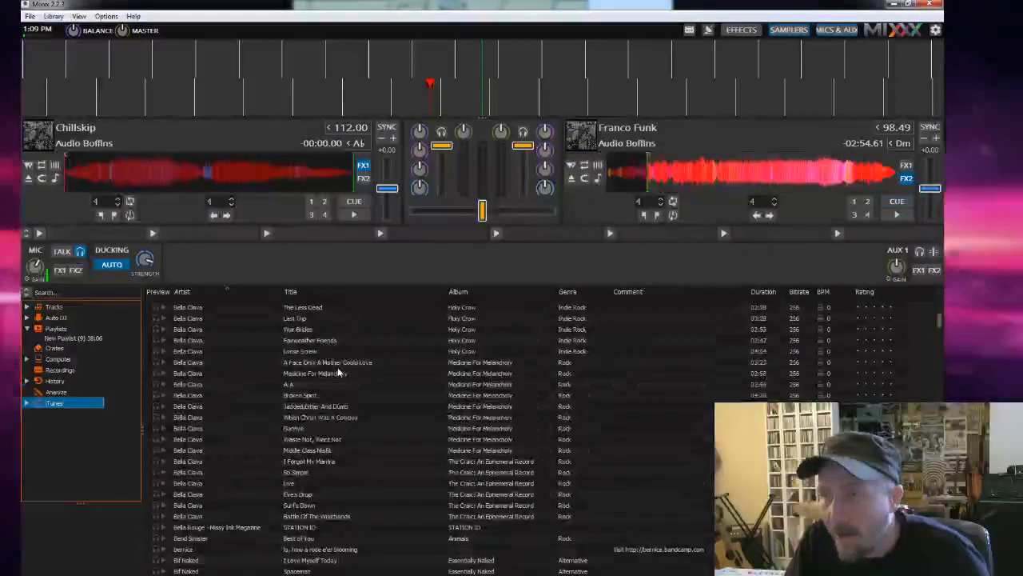
{"action": "scroll", "coordinate": [338, 373], "scroll_direction": "up", "scroll_amount": 2}
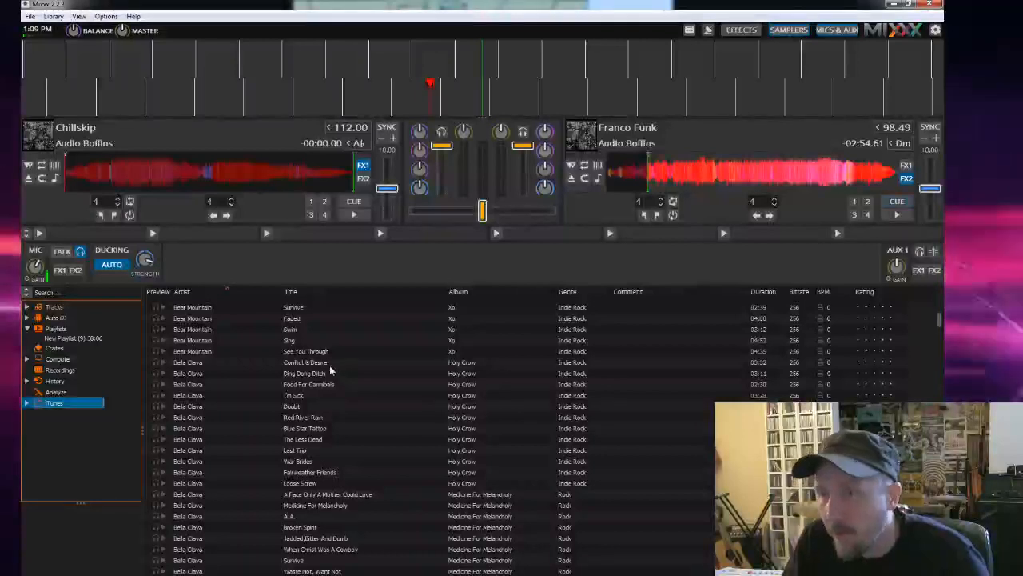
Load "See You Through" by Bear Mountain from the iTunes library onto the first deck in place of Chillskip
{"action": "left_click", "coordinate": [185, 171]}
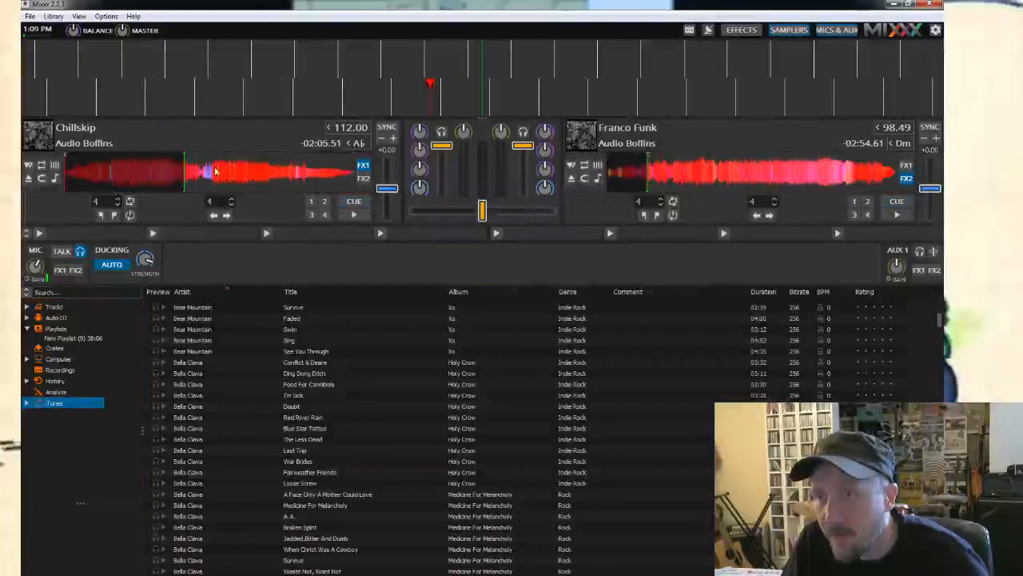
{"action": "left_click", "coordinate": [297, 352]}
{"action": "right_click", "coordinate": [297, 353]}
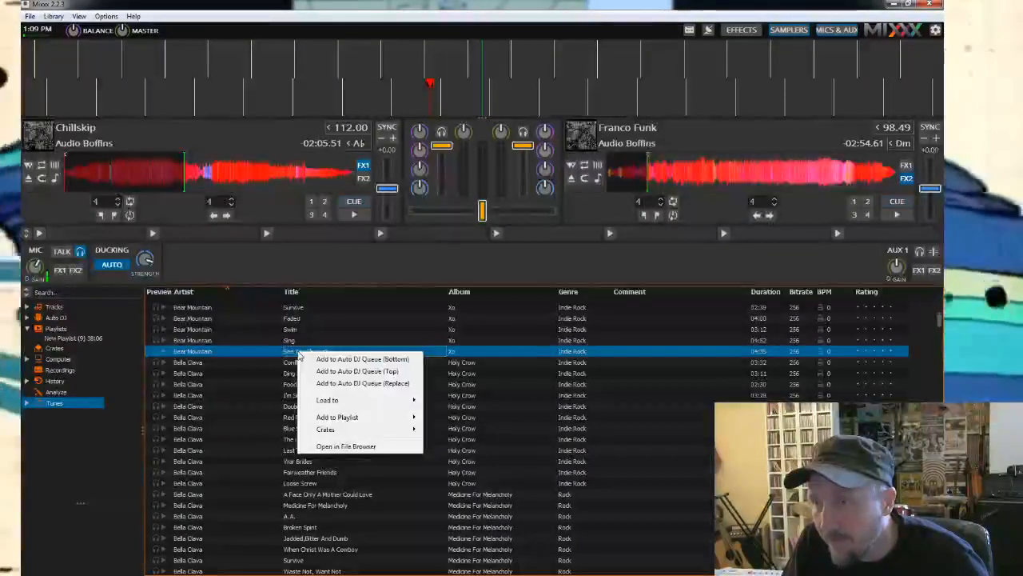
{"action": "mouse_move", "coordinate": [414, 402]}
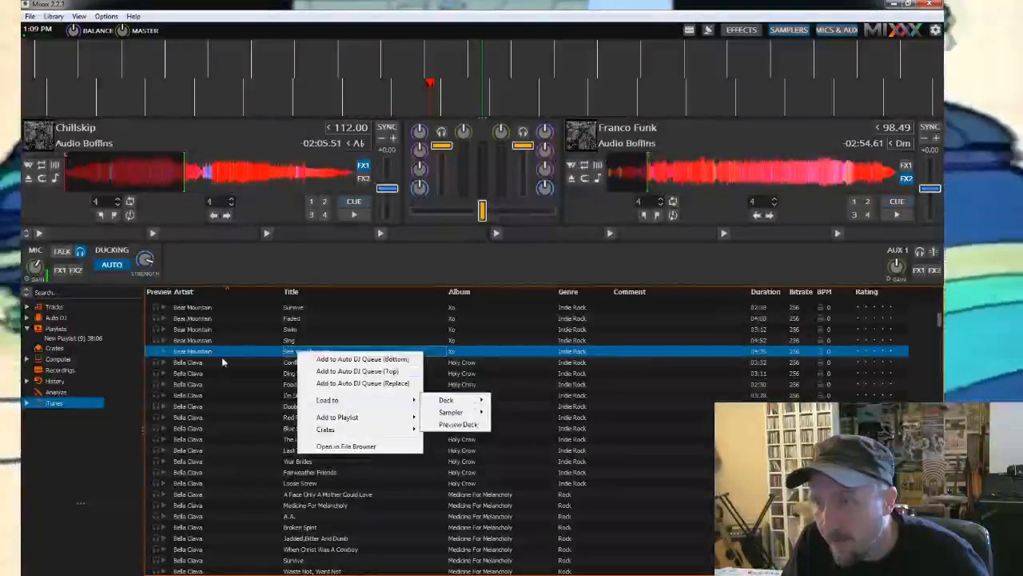
{"action": "left_click", "coordinate": [305, 362]}
{"action": "left_click", "coordinate": [305, 351]}
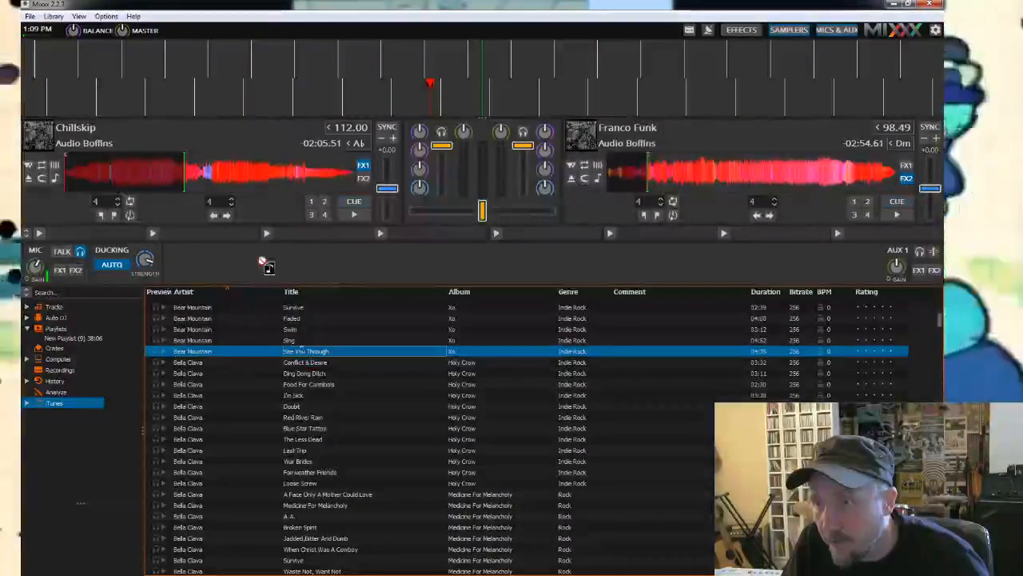
{"action": "left_click_drag", "start_coordinate": [218, 171], "coordinate": [217, 172]}
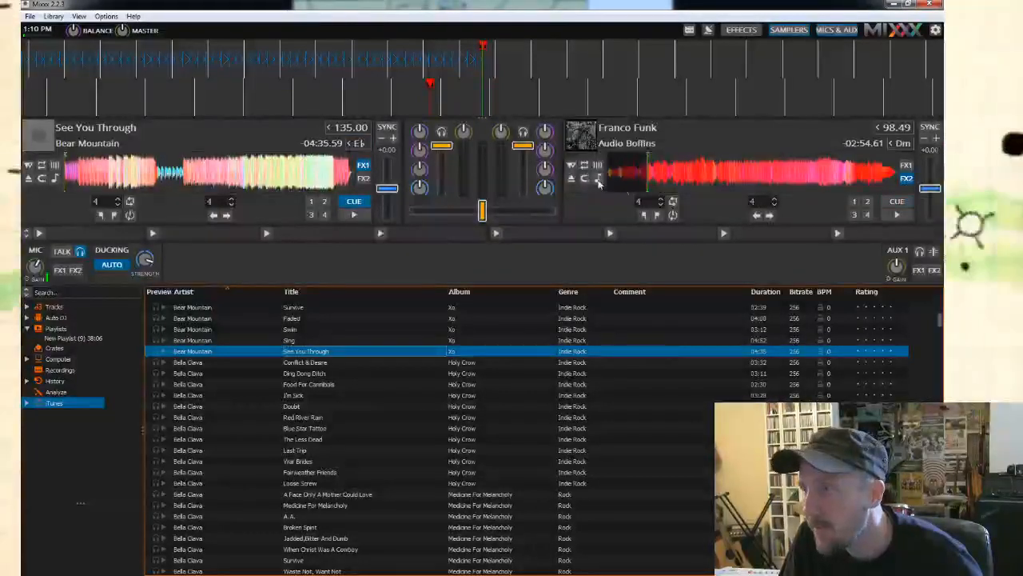
Jump to the last few seconds of Franco Funk on the second deck and play it out to the end
{"action": "left_click_drag", "start_coordinate": [659, 180], "coordinate": [890, 172]}
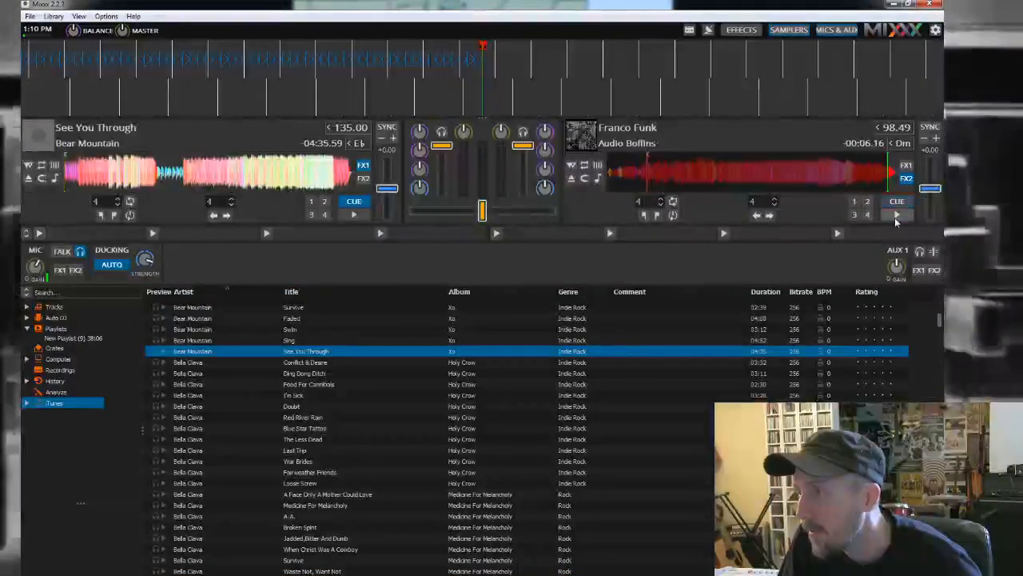
{"action": "left_click", "coordinate": [896, 216]}
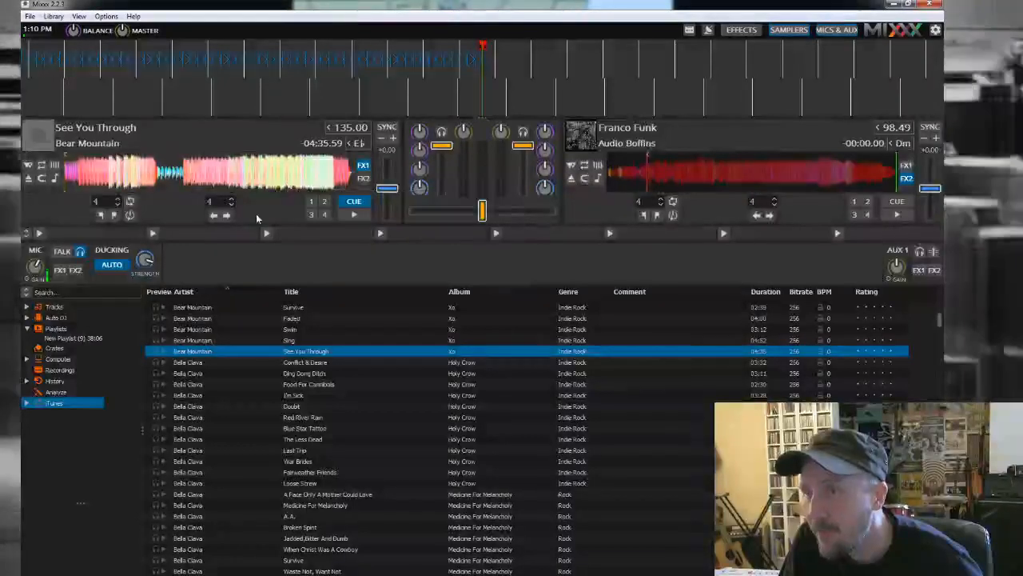
Play a few seconds of "See You Through" on the first deck and pause it
{"action": "left_click", "coordinate": [354, 215]}
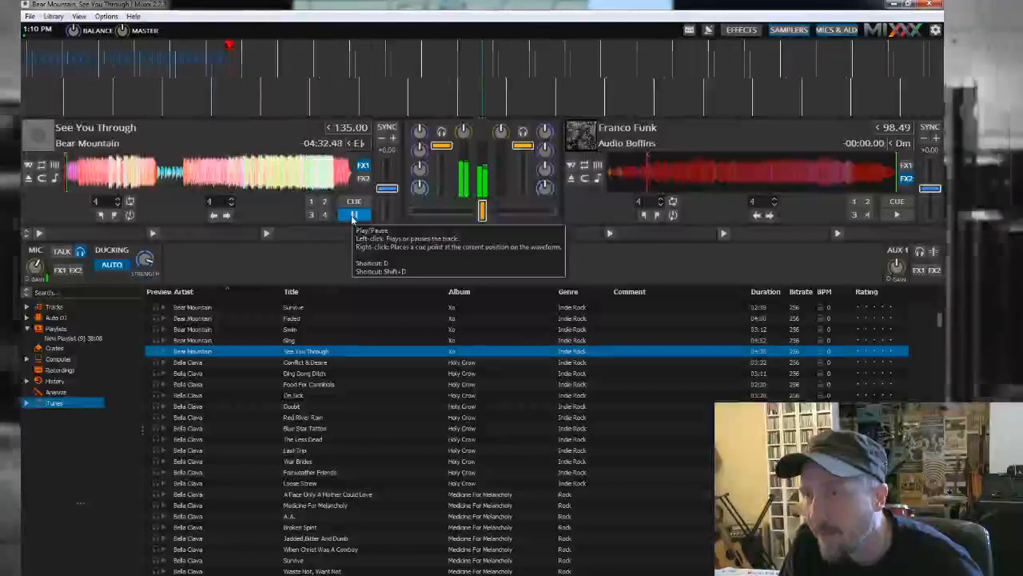
{"action": "left_click", "coordinate": [353, 215]}
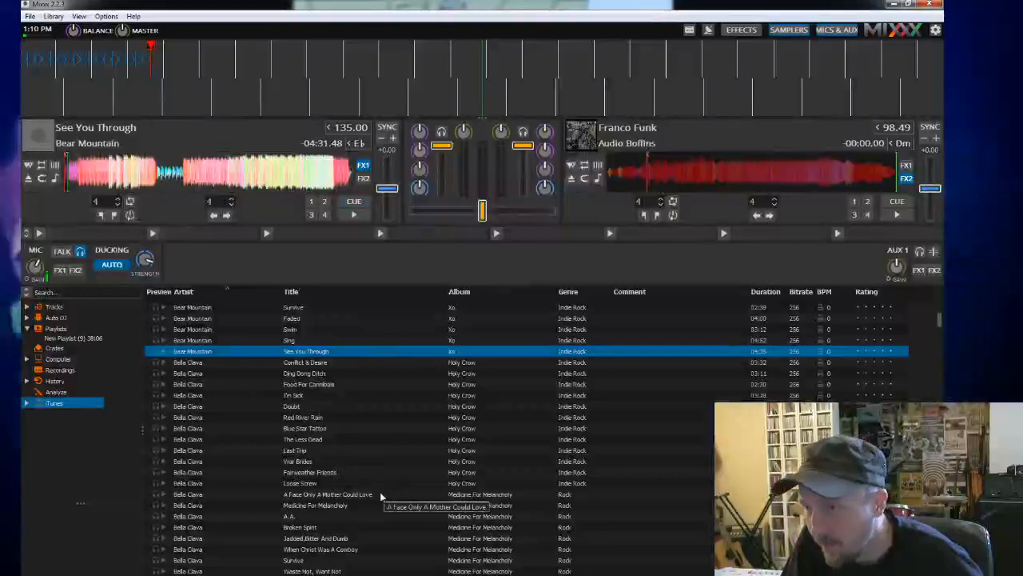
Find "Lucky" by Bif Naked in the iTunes library and load it onto the second deck
{"action": "scroll", "coordinate": [359, 484], "scroll_direction": "down", "scroll_amount": 7}
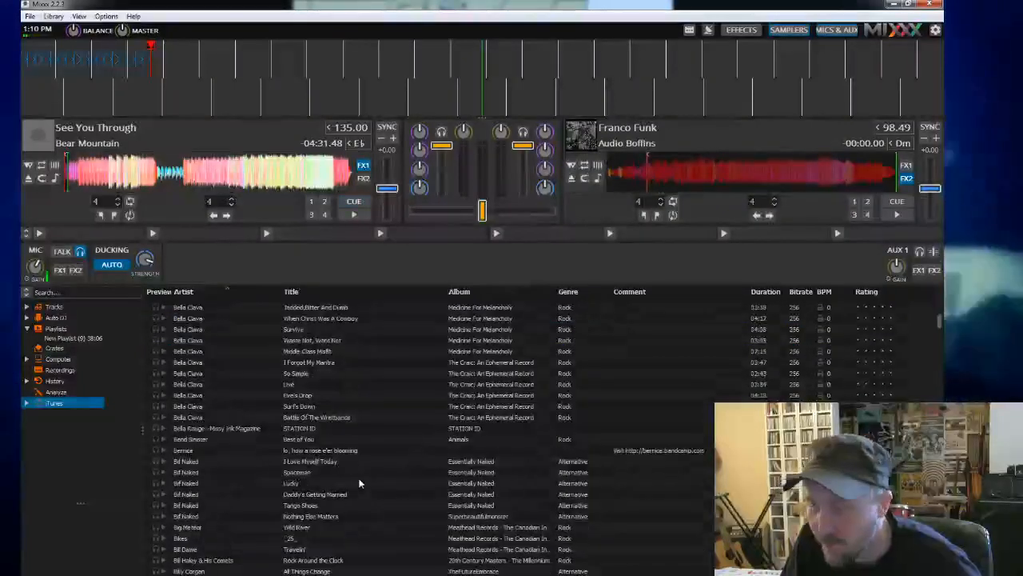
{"action": "scroll", "coordinate": [359, 484], "scroll_direction": "down", "scroll_amount": 1}
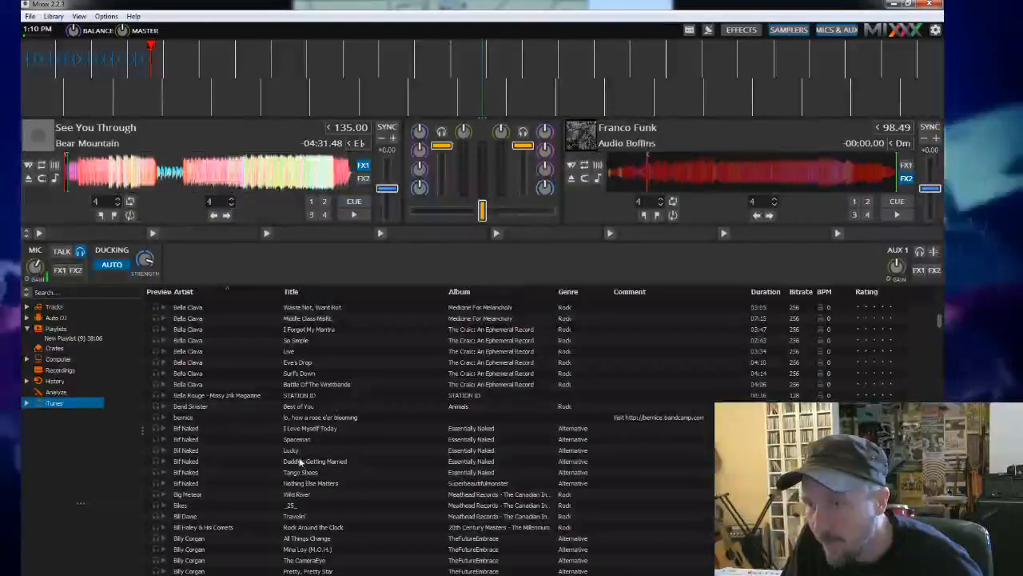
{"action": "left_click_drag", "start_coordinate": [292, 450], "coordinate": [714, 172]}
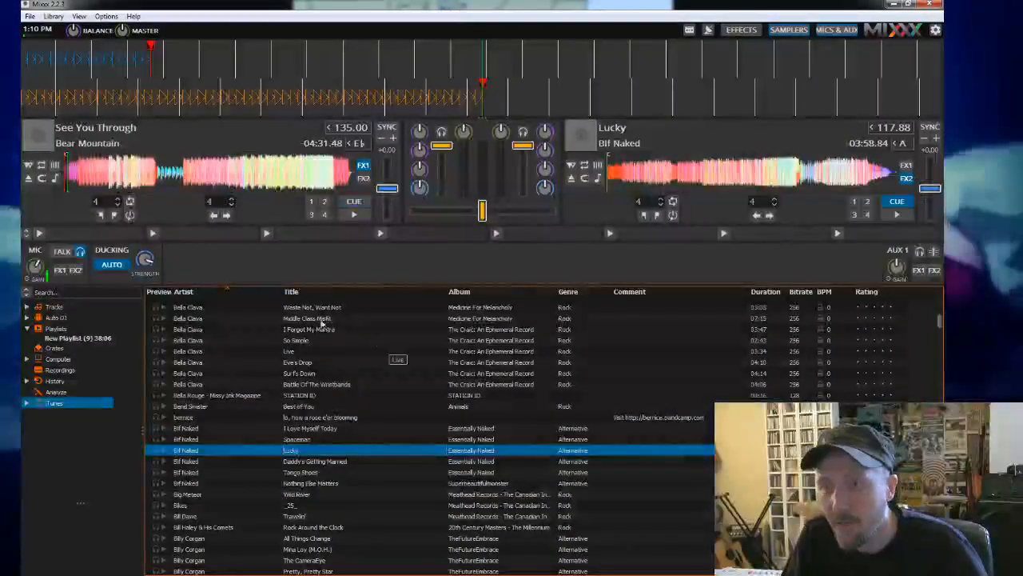
Open the Auto DJ queue and try to enable Auto DJ
{"action": "left_click", "coordinate": [56, 318]}
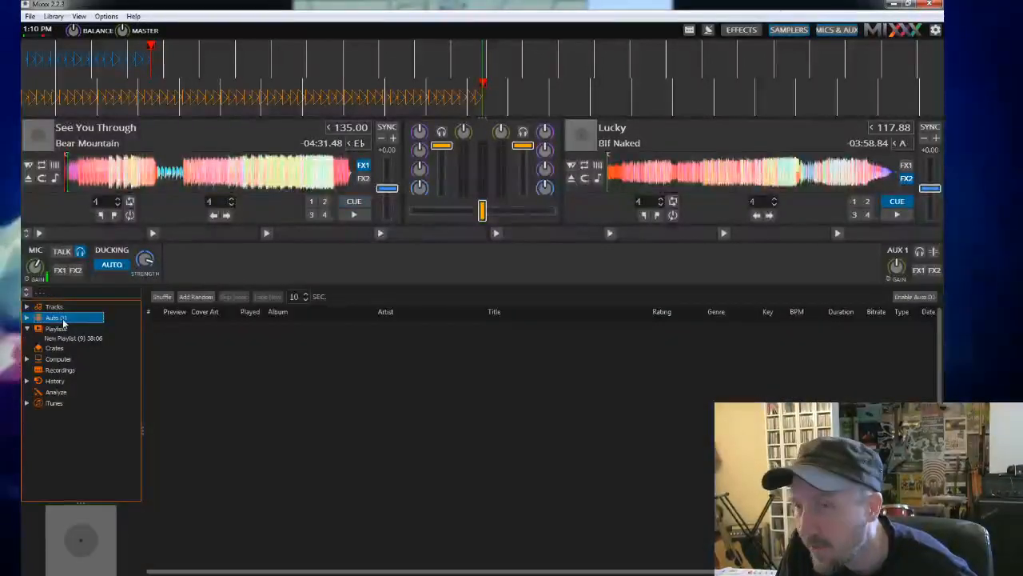
{"action": "left_click", "coordinate": [305, 398]}
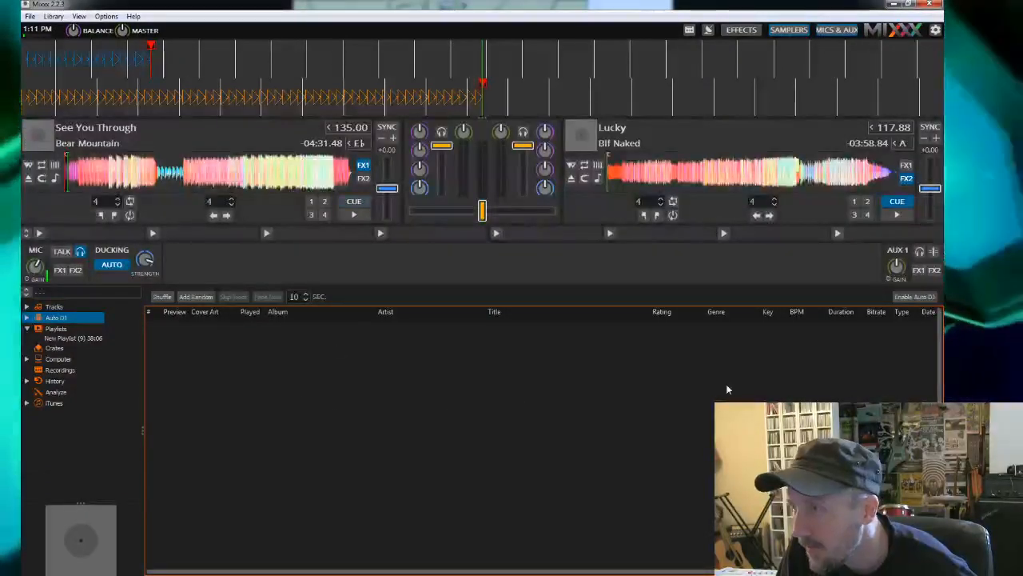
{"action": "left_click", "coordinate": [914, 297]}
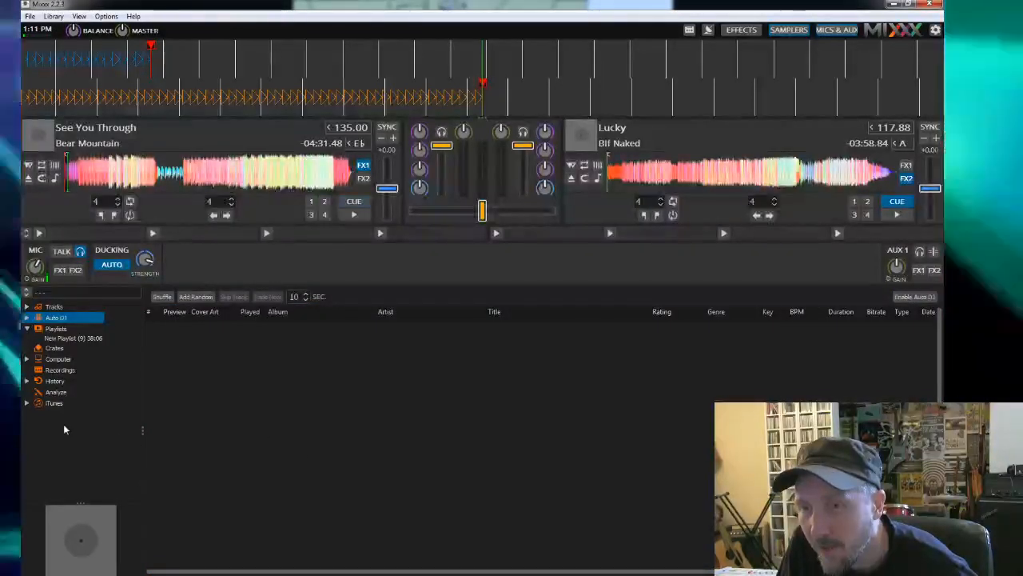
Add "I Love Myself Today" by Bif Naked from the iTunes library to the bottom of the Auto DJ queue
{"action": "left_click", "coordinate": [55, 405]}
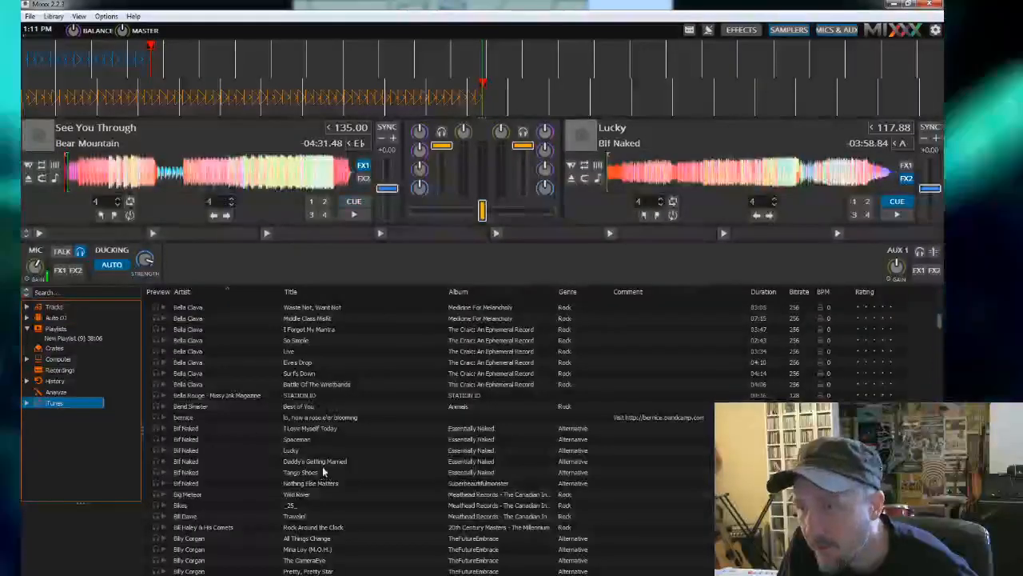
{"action": "right_click", "coordinate": [307, 429]}
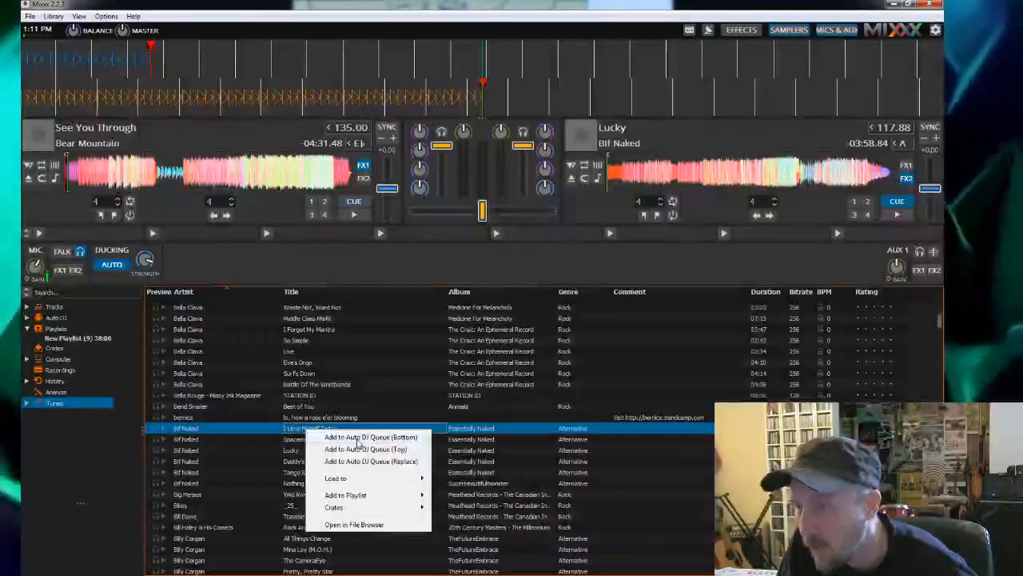
{"action": "left_click", "coordinate": [394, 439]}
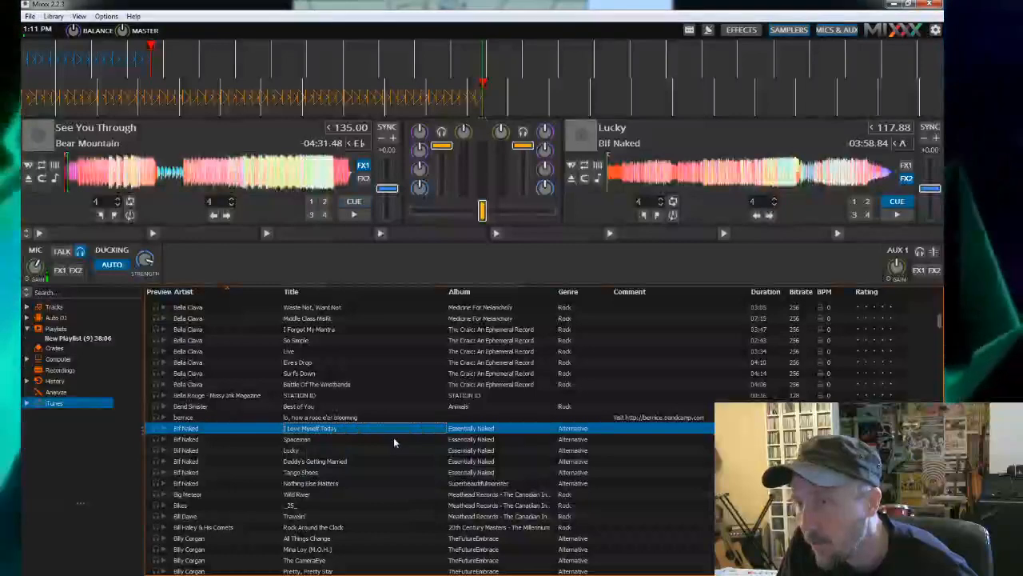
Enable Auto DJ from its queue, let "I Love Myself Today" play briefly, and pause the first deck
{"action": "left_click", "coordinate": [64, 319]}
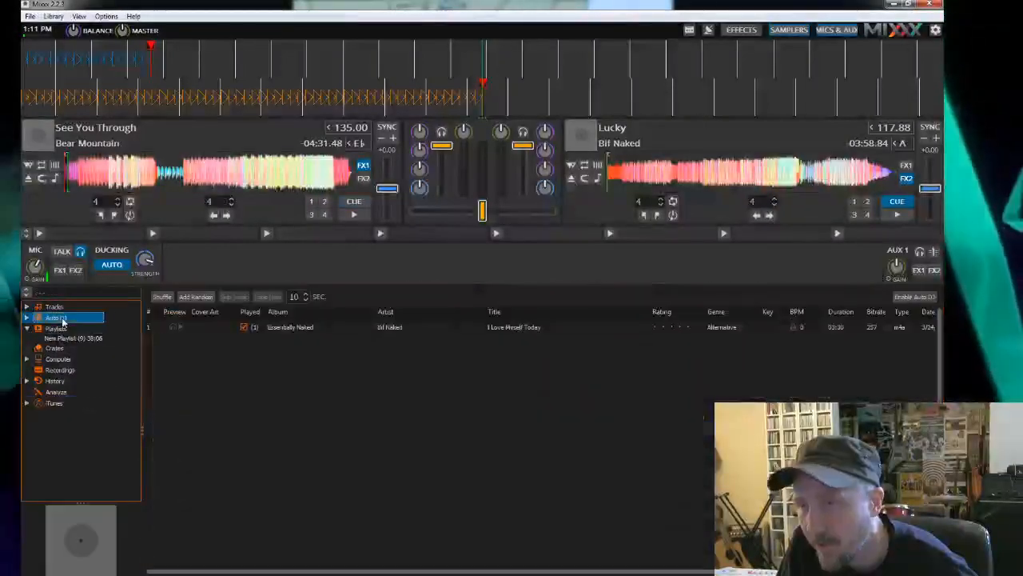
{"action": "left_click", "coordinate": [915, 297]}
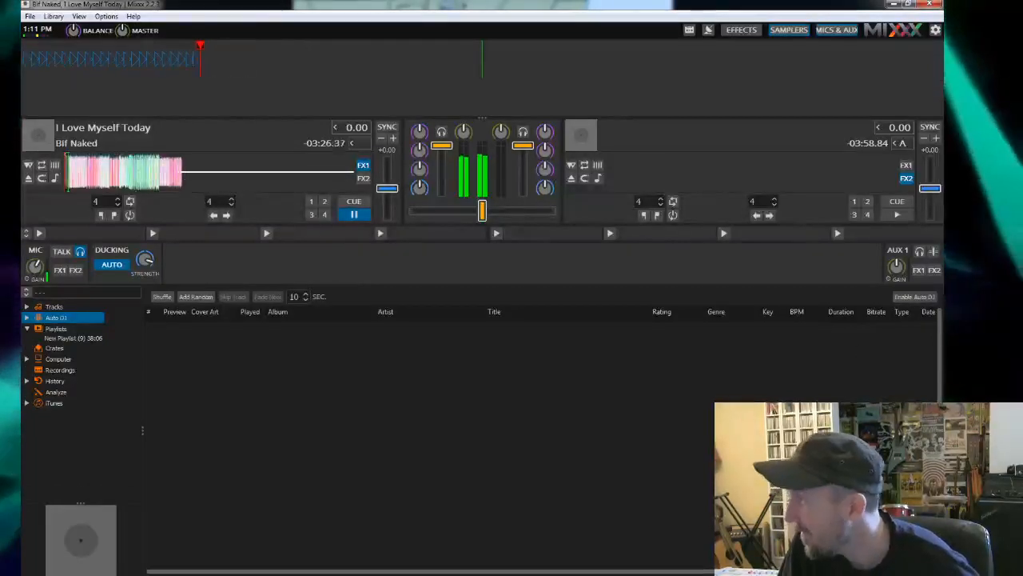
{"action": "left_click", "coordinate": [354, 215]}
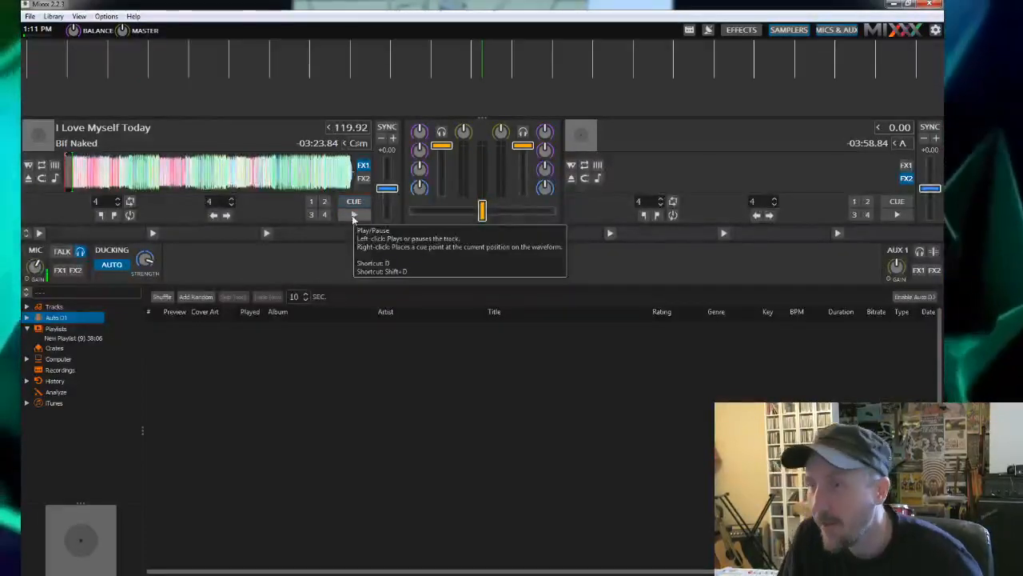
Find "History" by Controller.Controller in the iTunes library and add it to the bottom of the Auto DJ queue
{"action": "left_click", "coordinate": [72, 404]}
{"action": "scroll", "coordinate": [329, 444], "scroll_direction": "down", "scroll_amount": 20}
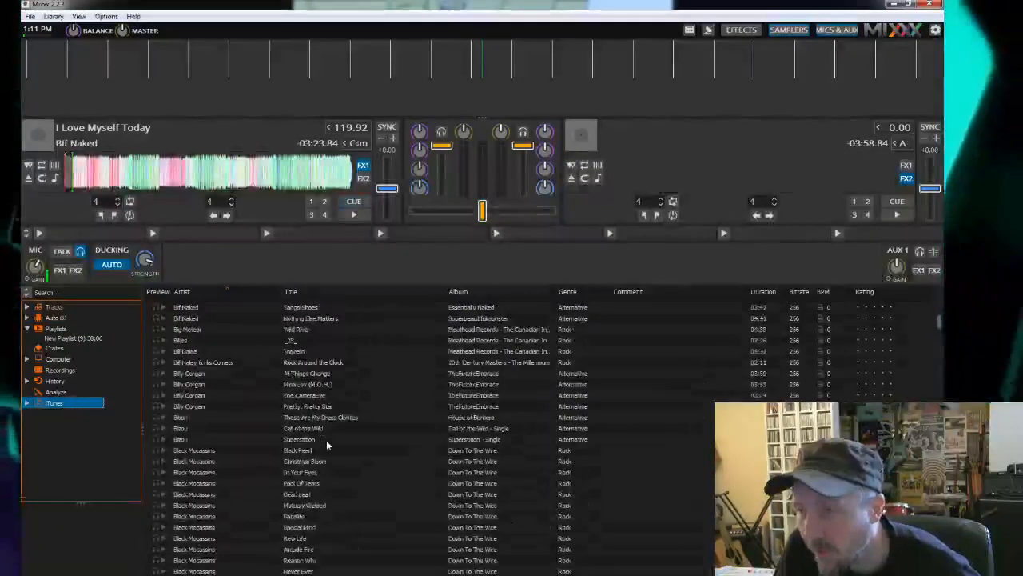
{"action": "scroll", "coordinate": [326, 445], "scroll_direction": "up", "scroll_amount": 1}
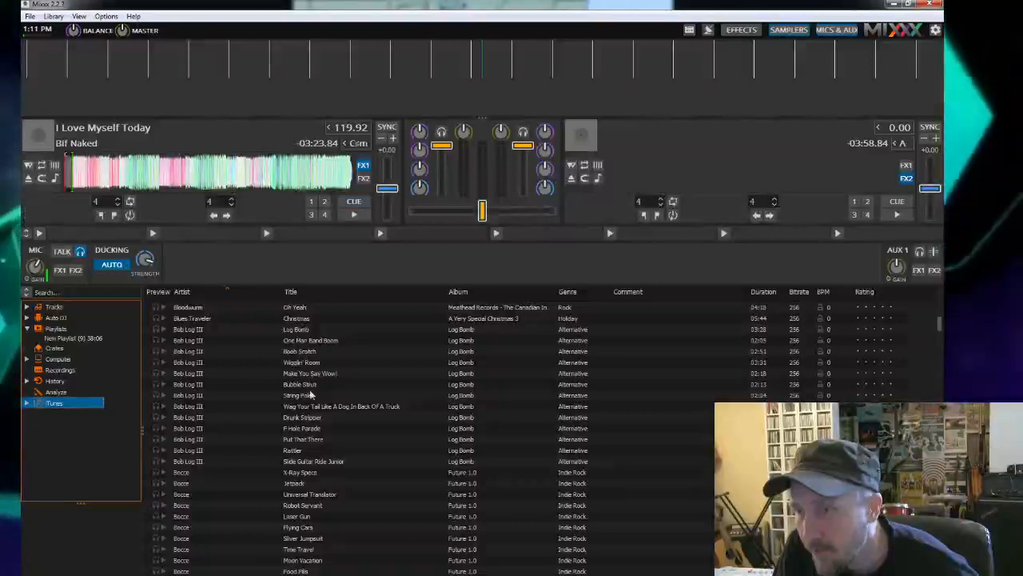
{"action": "scroll", "coordinate": [312, 394], "scroll_direction": "down", "scroll_amount": 10}
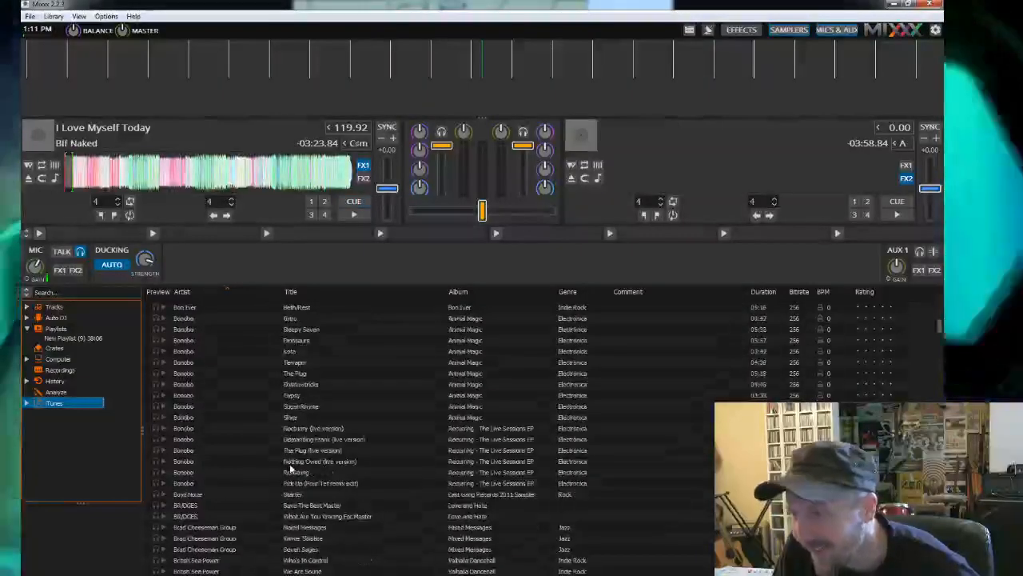
{"action": "scroll", "coordinate": [292, 470], "scroll_direction": "down", "scroll_amount": 3}
{"action": "scroll", "coordinate": [292, 470], "scroll_direction": "down", "scroll_amount": 12}
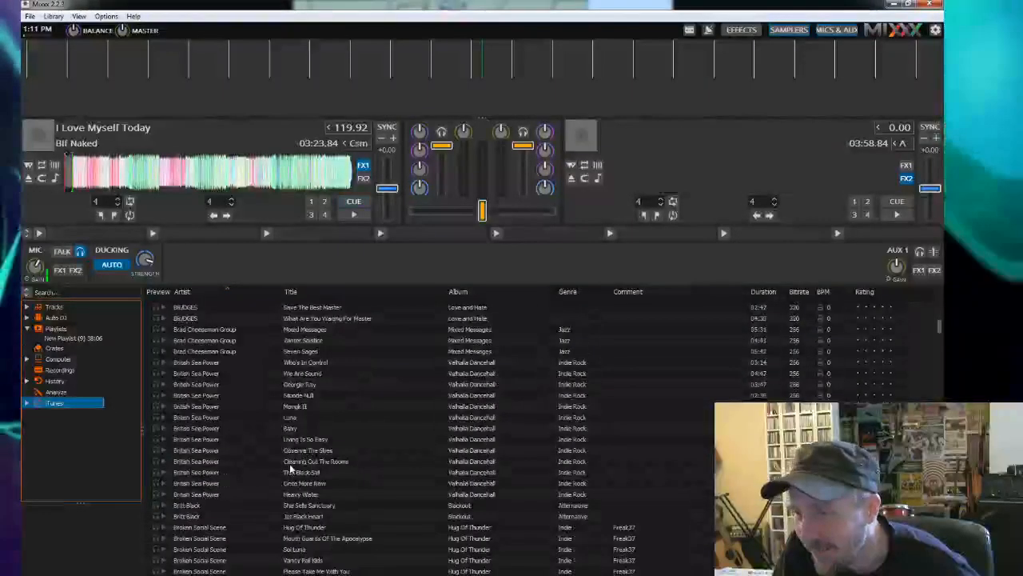
{"action": "scroll", "coordinate": [292, 470], "scroll_direction": "down", "scroll_amount": 15}
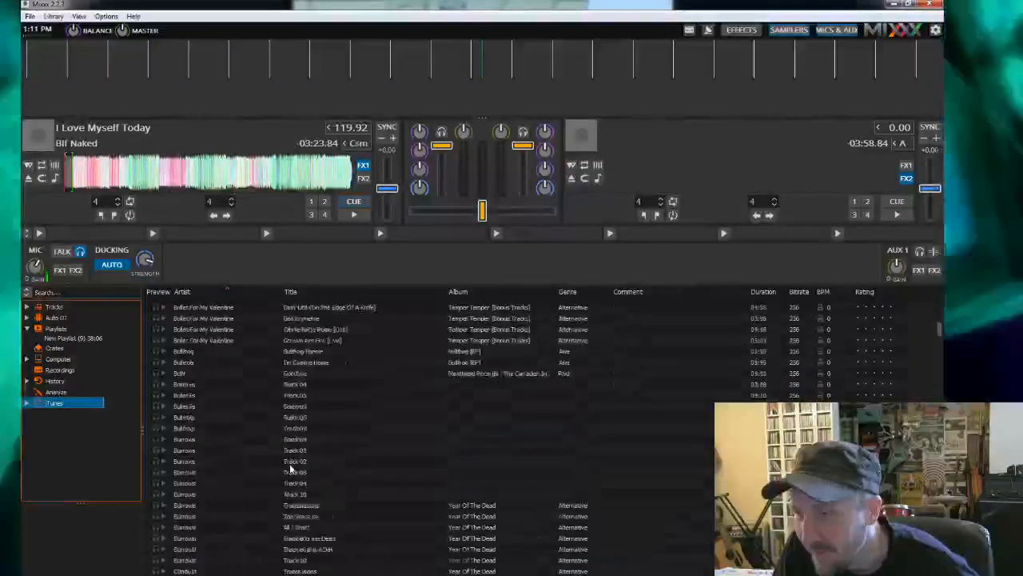
{"action": "scroll", "coordinate": [292, 470], "scroll_direction": "down", "scroll_amount": 12}
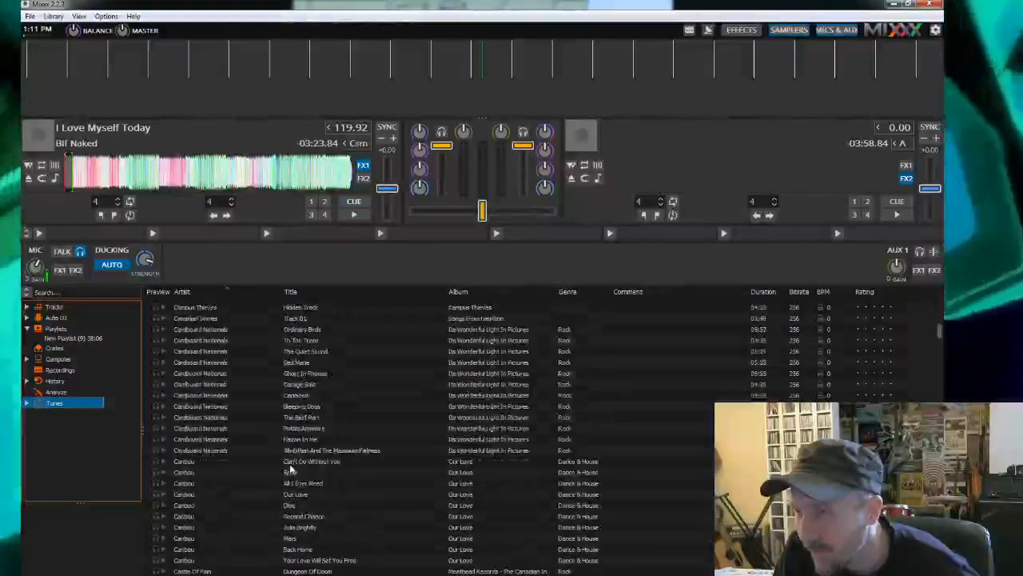
{"action": "scroll", "coordinate": [291, 471], "scroll_direction": "down", "scroll_amount": 12}
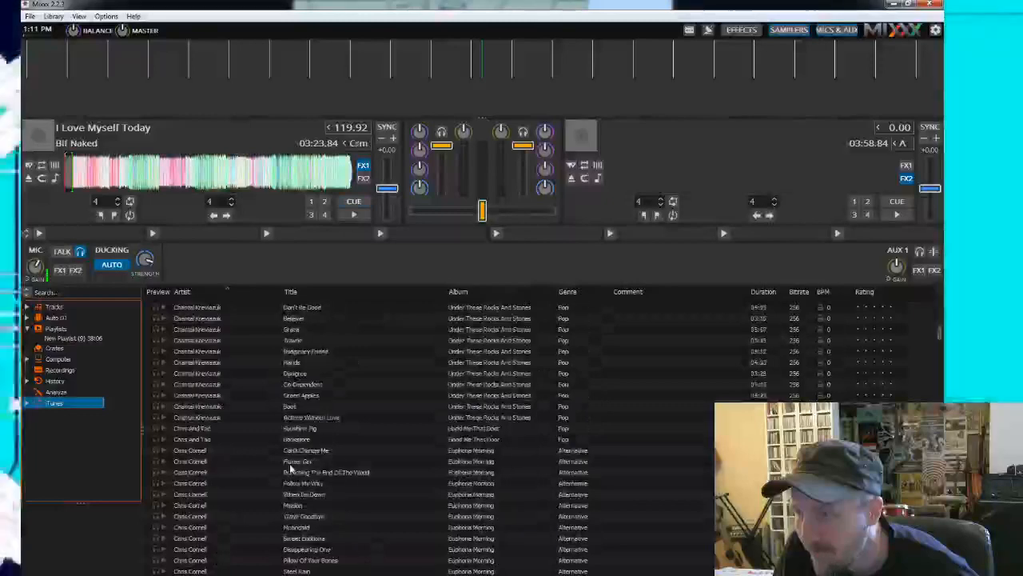
{"action": "scroll", "coordinate": [370, 517], "scroll_direction": "down", "scroll_amount": 12}
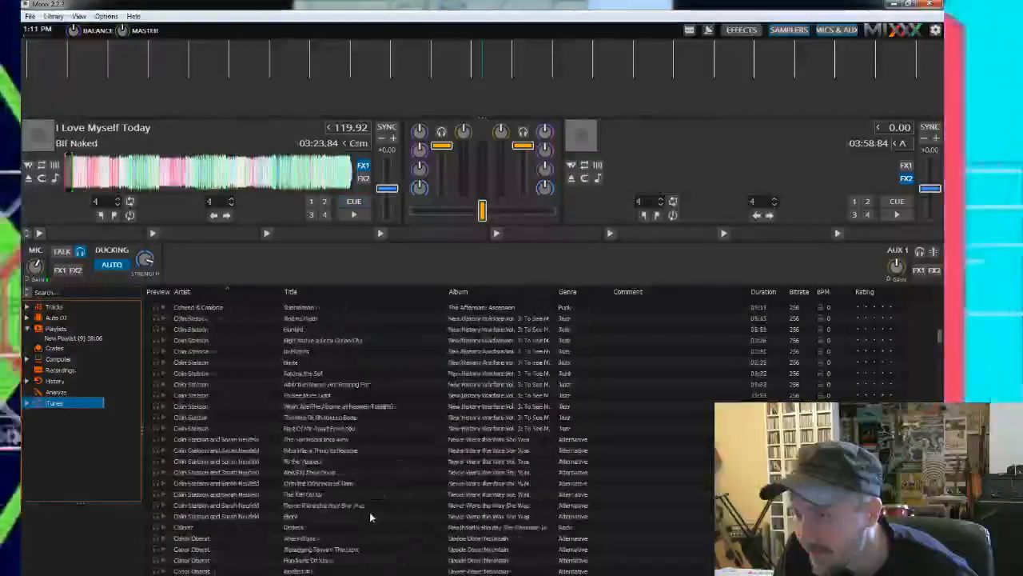
{"action": "scroll", "coordinate": [370, 516], "scroll_direction": "up", "scroll_amount": 8}
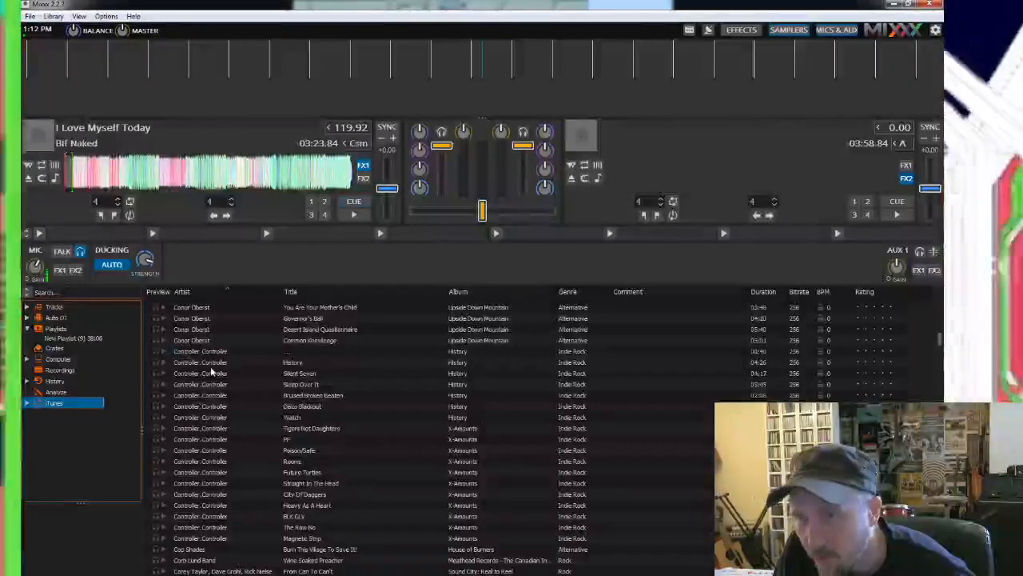
{"action": "scroll", "coordinate": [211, 372], "scroll_direction": "up", "scroll_amount": 2}
{"action": "scroll", "coordinate": [210, 373], "scroll_direction": "down", "scroll_amount": 4}
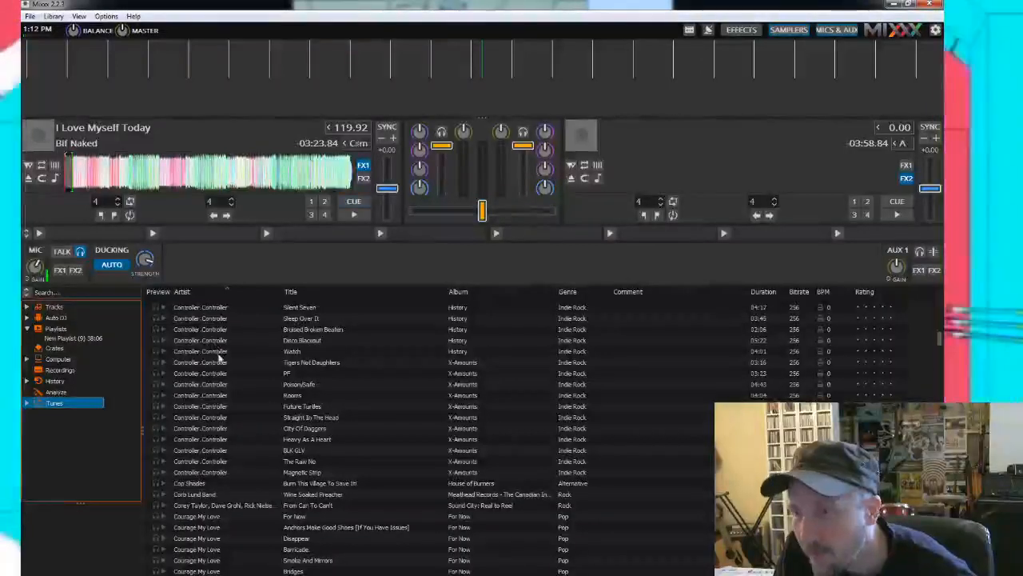
{"action": "scroll", "coordinate": [220, 363], "scroll_direction": "up", "scroll_amount": 1}
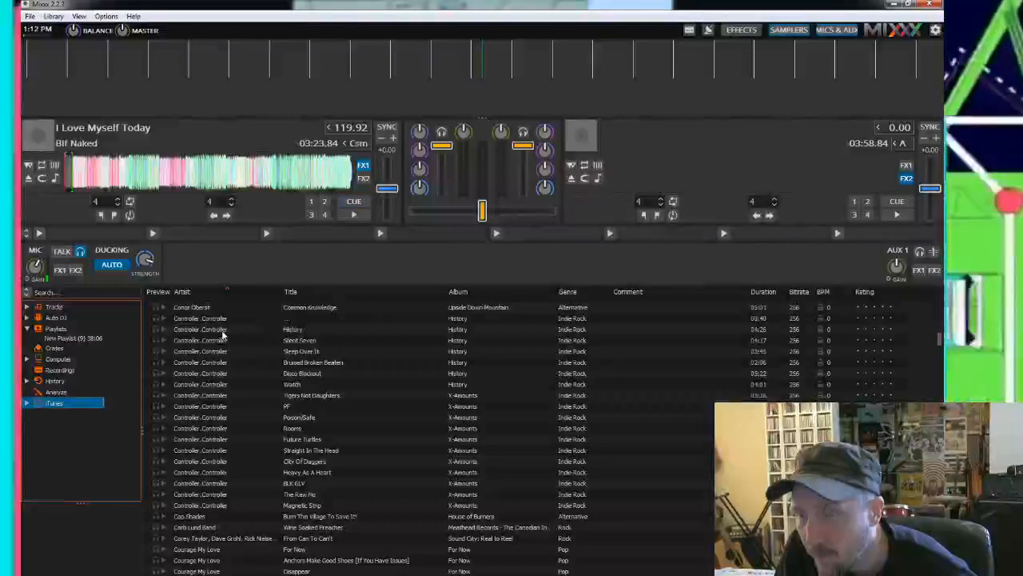
{"action": "left_click", "coordinate": [223, 334]}
{"action": "right_click", "coordinate": [224, 334]}
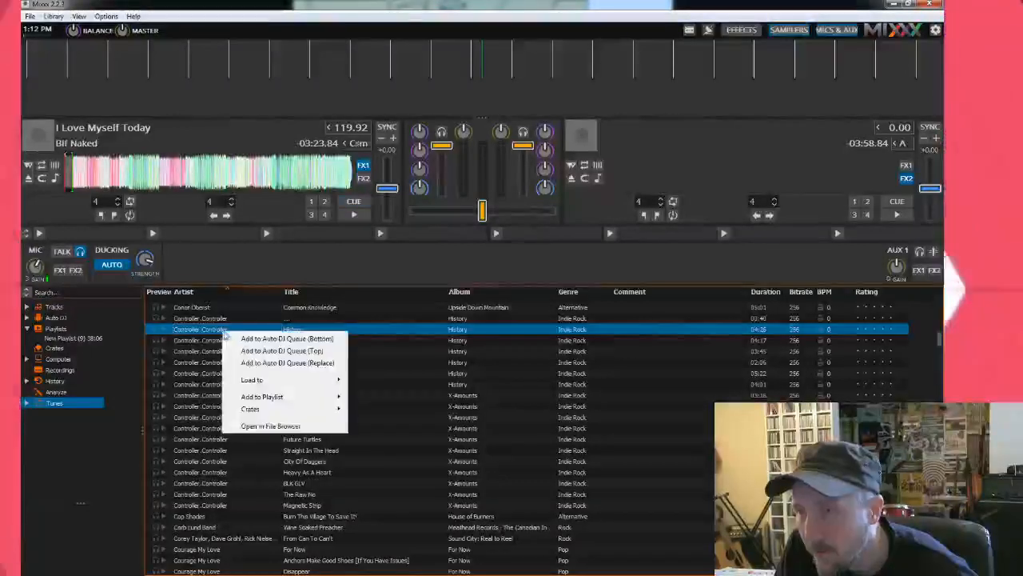
{"action": "left_click", "coordinate": [285, 340]}
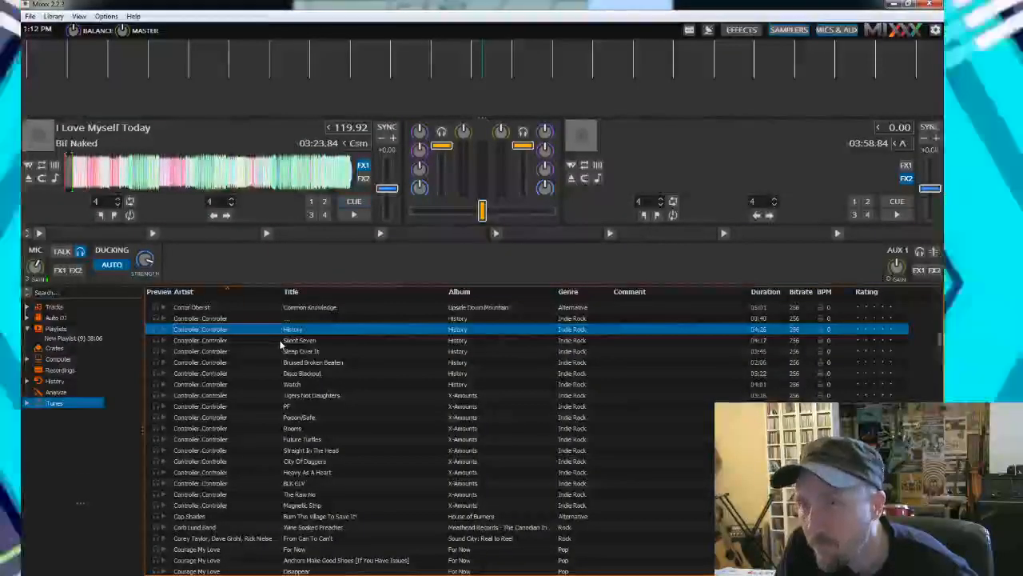
Open the Auto DJ queue, resume playback on the first deck, and enable Auto DJ
{"action": "left_click", "coordinate": [61, 319]}
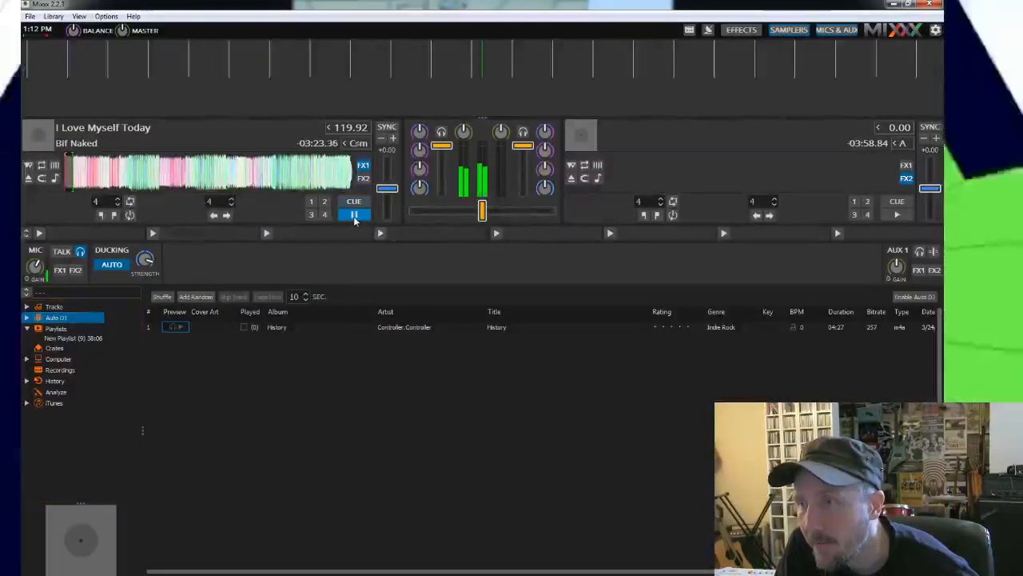
{"action": "left_click", "coordinate": [911, 297]}
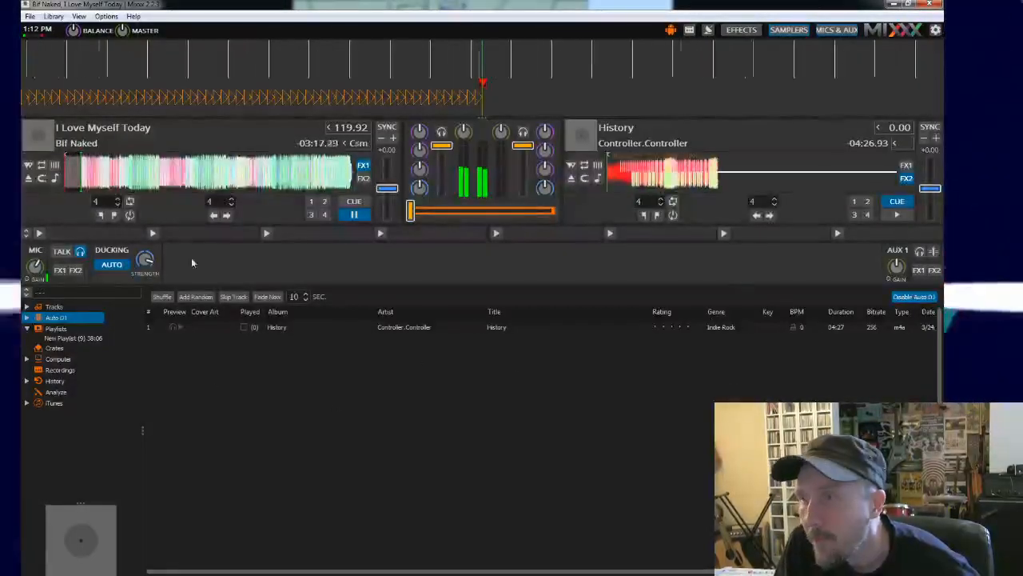
Find "Let It Ride (Bonus Track)" by Cursed Arrows in the iTunes library and add it to the bottom of the Auto DJ queue
{"action": "left_click", "coordinate": [60, 404]}
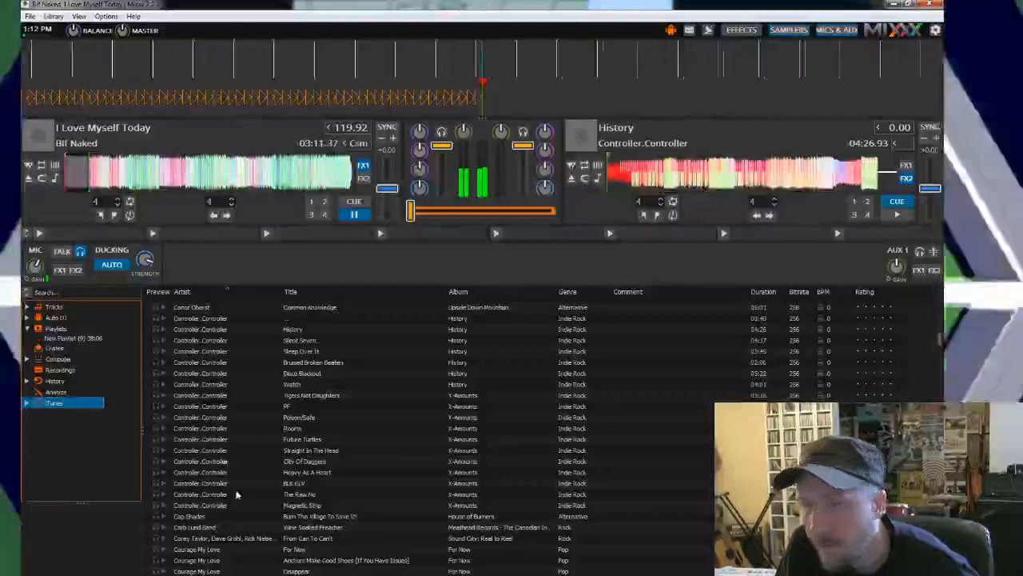
{"action": "scroll", "coordinate": [227, 502], "scroll_direction": "down", "scroll_amount": 7}
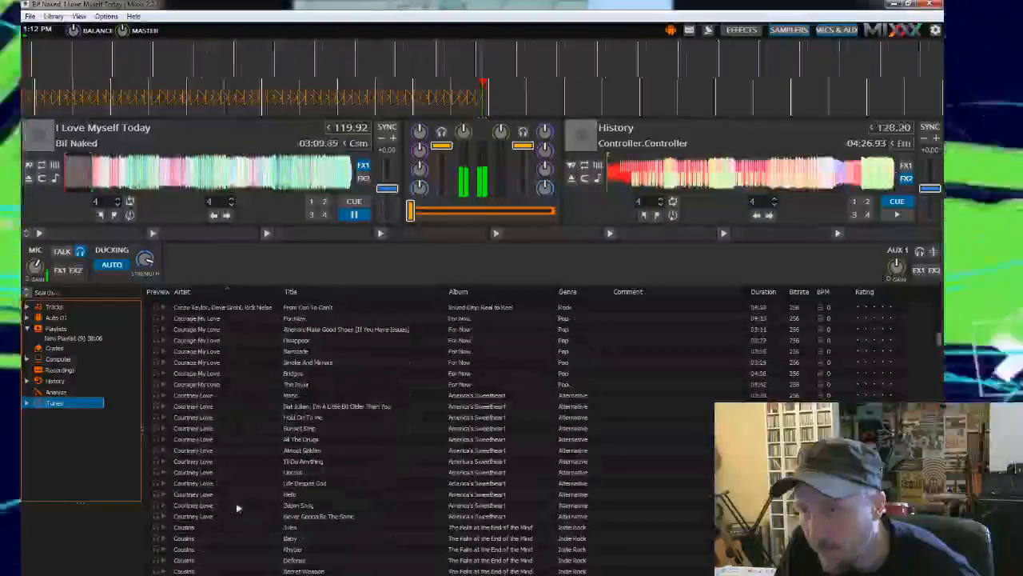
{"action": "scroll", "coordinate": [292, 546], "scroll_direction": "down", "scroll_amount": 18}
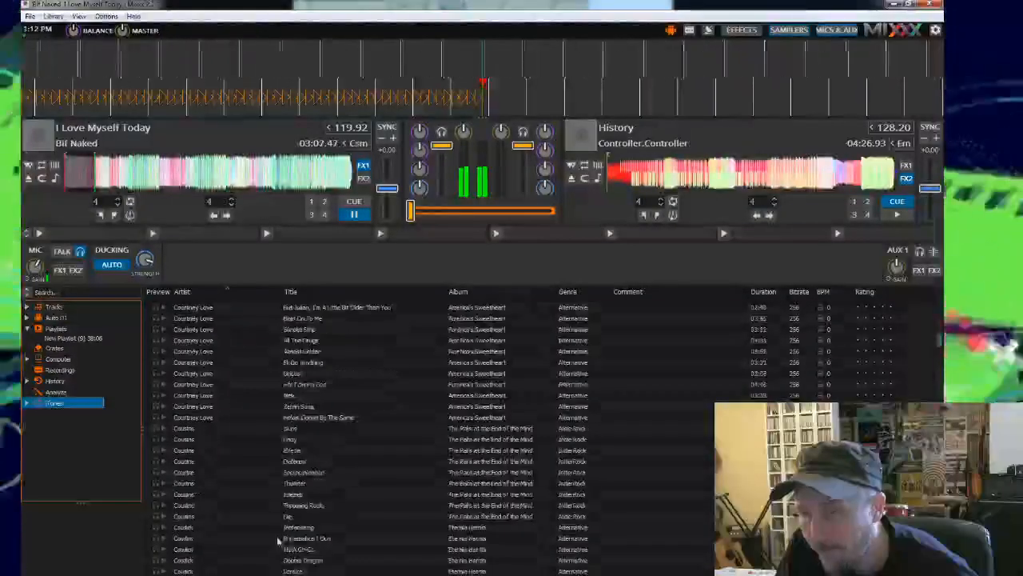
{"action": "scroll", "coordinate": [256, 514], "scroll_direction": "down", "scroll_amount": 9}
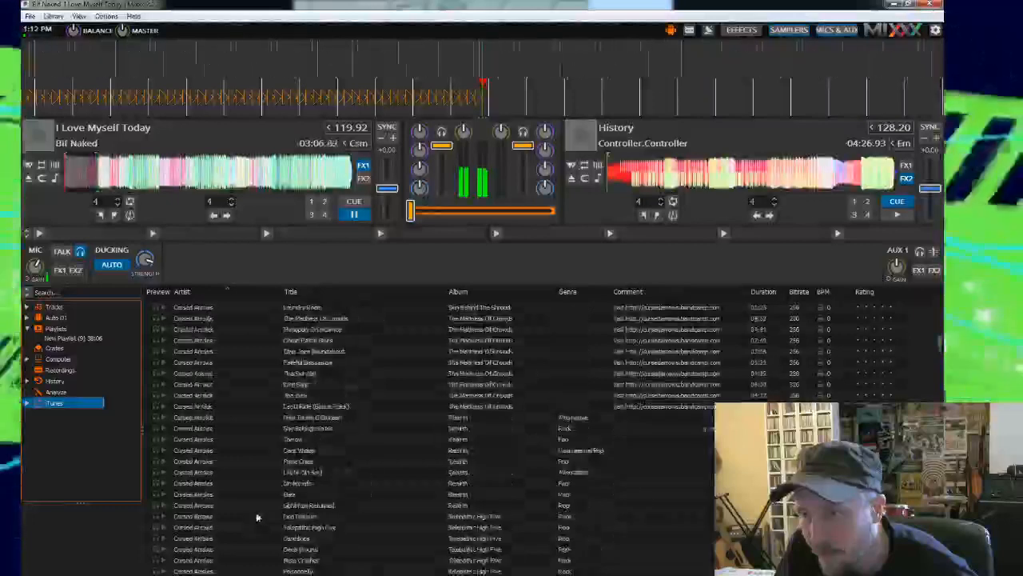
{"action": "right_click", "coordinate": [201, 408]}
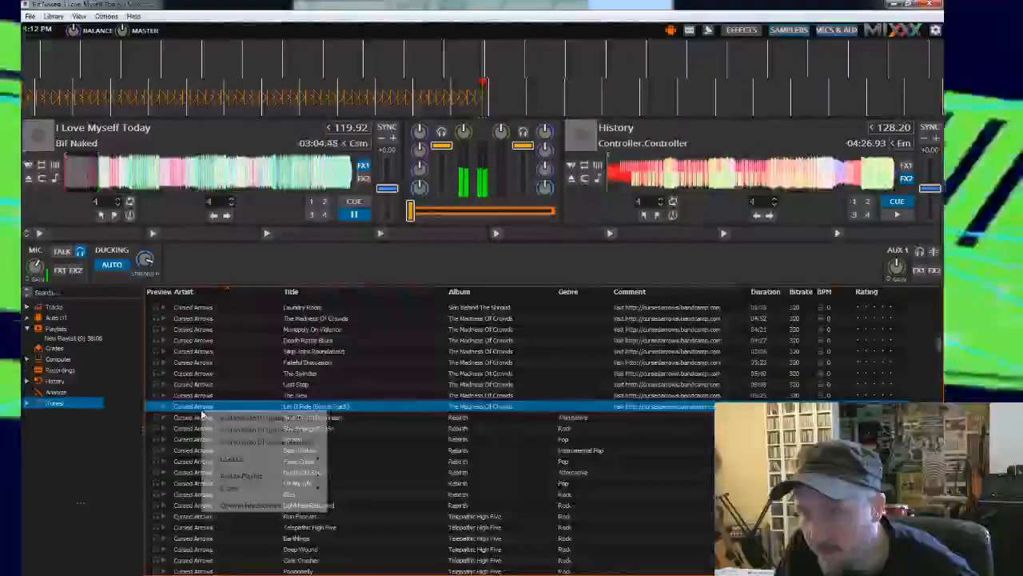
{"action": "left_click", "coordinate": [281, 420]}
Find "Black Black Heart" by David Usher in the iTunes library and add it to the bottom of the Auto DJ queue
{"action": "scroll", "coordinate": [200, 501], "scroll_direction": "down", "scroll_amount": 5}
{"action": "scroll", "coordinate": [202, 500], "scroll_direction": "down", "scroll_amount": 8}
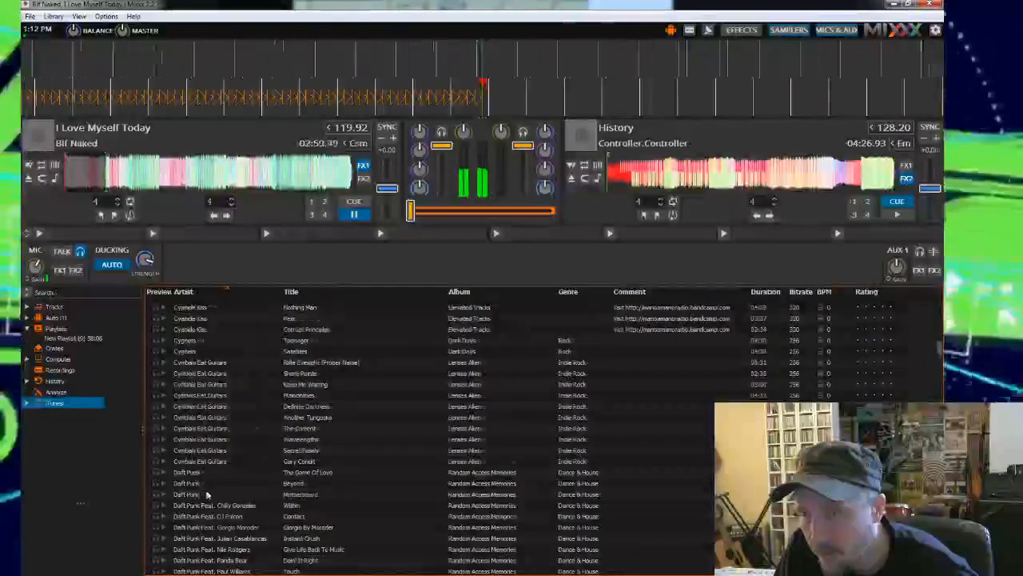
{"action": "scroll", "coordinate": [200, 432], "scroll_direction": "down", "scroll_amount": 10}
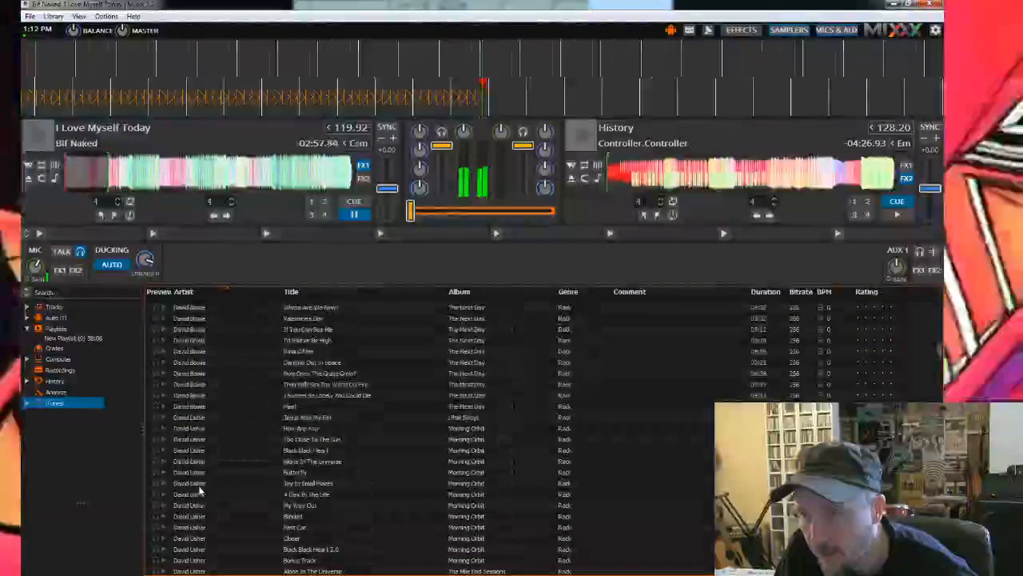
{"action": "right_click", "coordinate": [192, 496]}
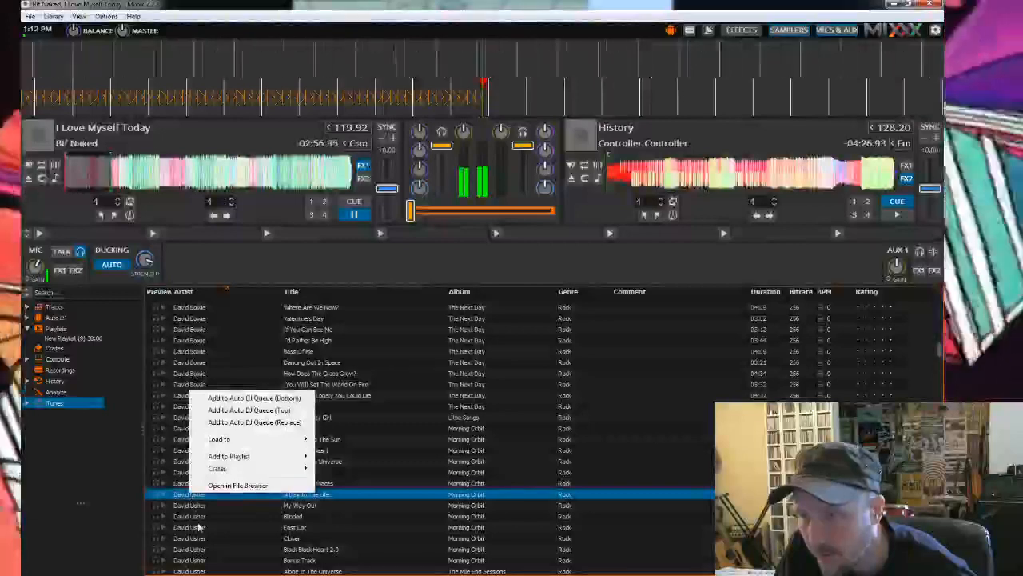
{"action": "left_click", "coordinate": [199, 528]}
{"action": "left_click", "coordinate": [194, 451]}
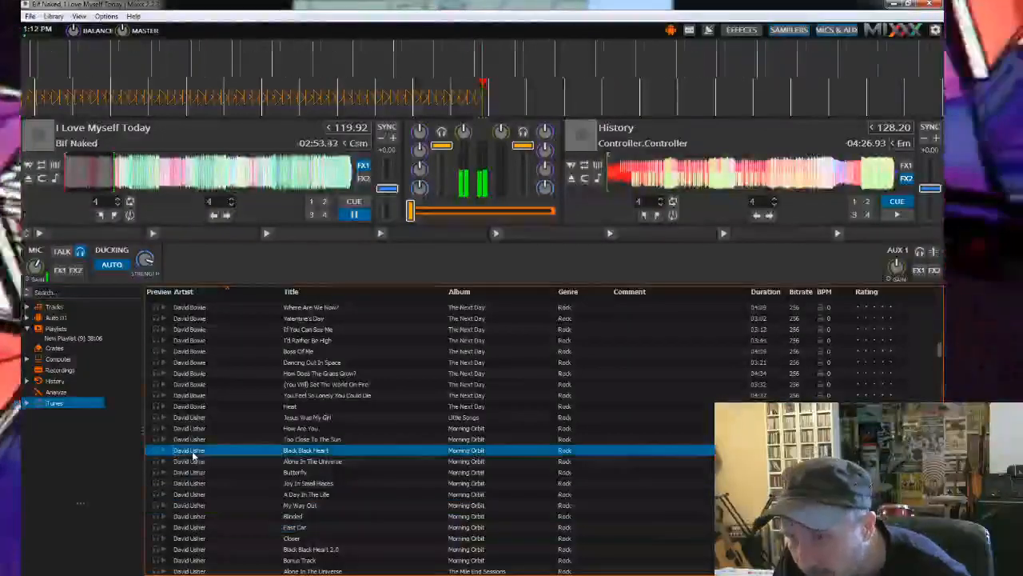
{"action": "right_click", "coordinate": [192, 455]}
{"action": "left_click", "coordinate": [257, 457]}
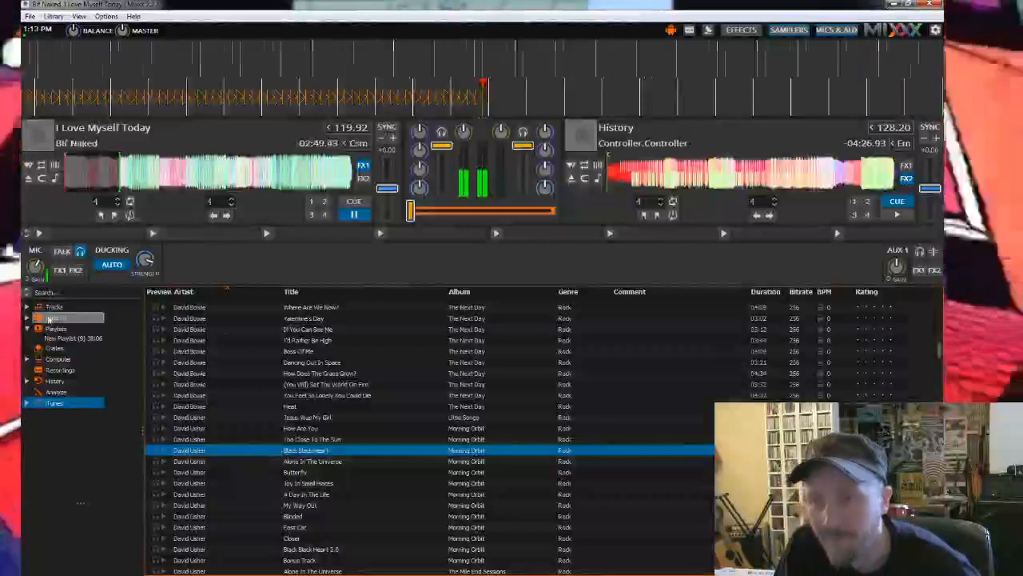
With the Auto DJ queue open, pause "I Love Myself Today" on the first deck and jump close to its end
{"action": "left_click", "coordinate": [89, 318]}
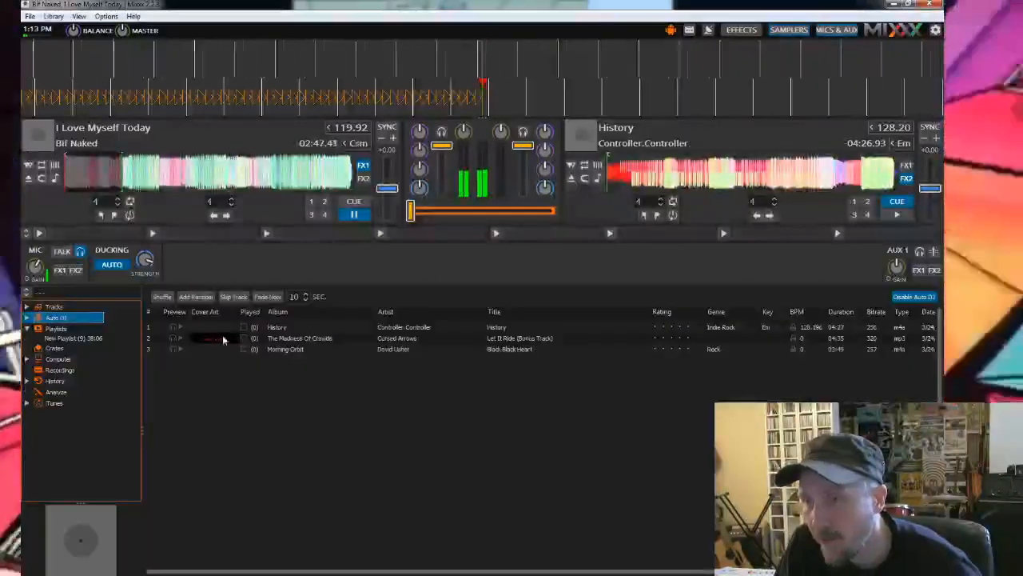
{"action": "left_click", "coordinate": [305, 435]}
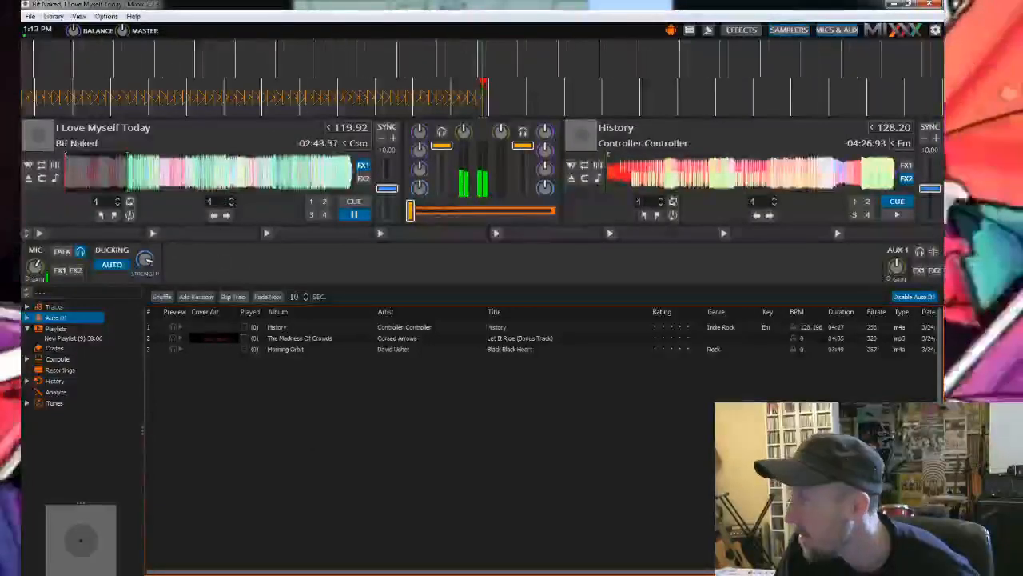
{"action": "left_click", "coordinate": [353, 215]}
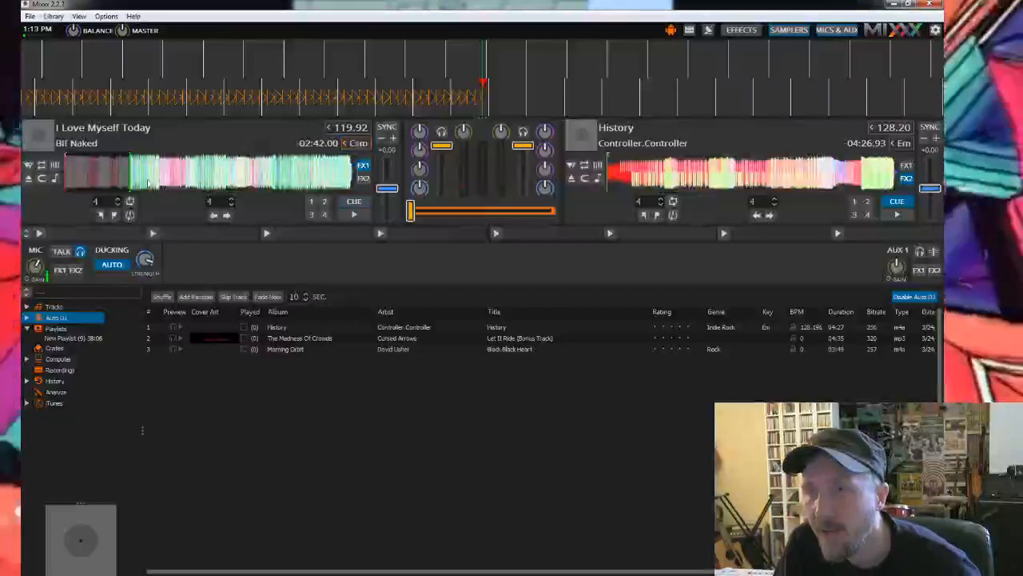
{"action": "left_click_drag", "start_coordinate": [132, 181], "coordinate": [349, 182]}
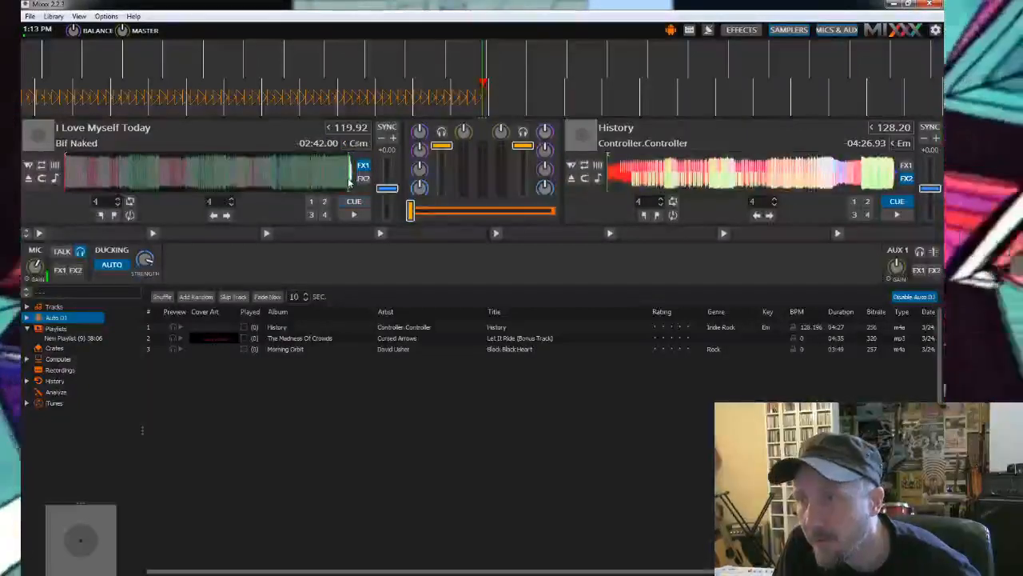
Resume the first deck so Auto DJ crossfades from "I Love Myself Today" to "History", and pause the second deck
{"action": "left_click", "coordinate": [354, 215]}
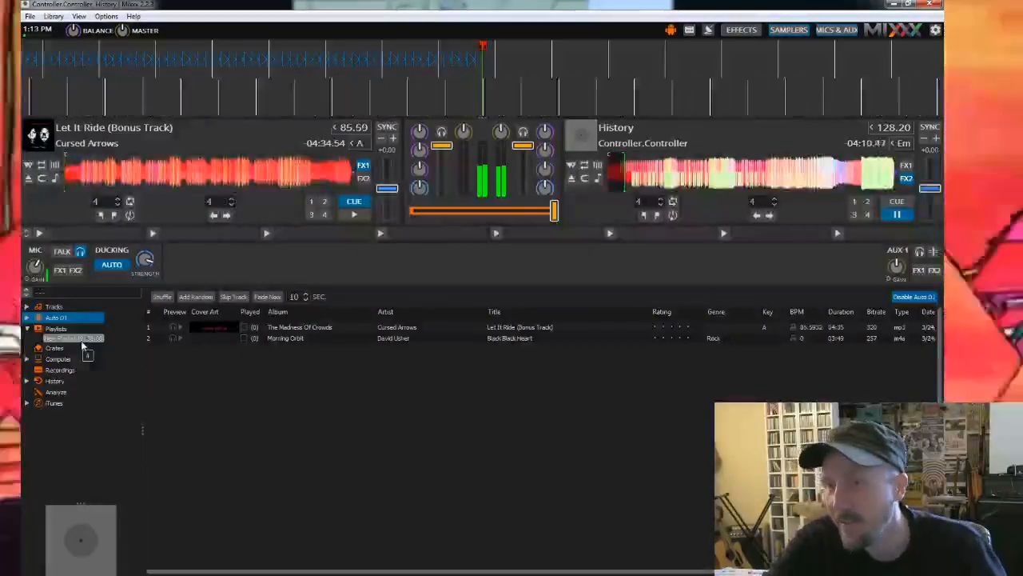
{"action": "left_click", "coordinate": [894, 215]}
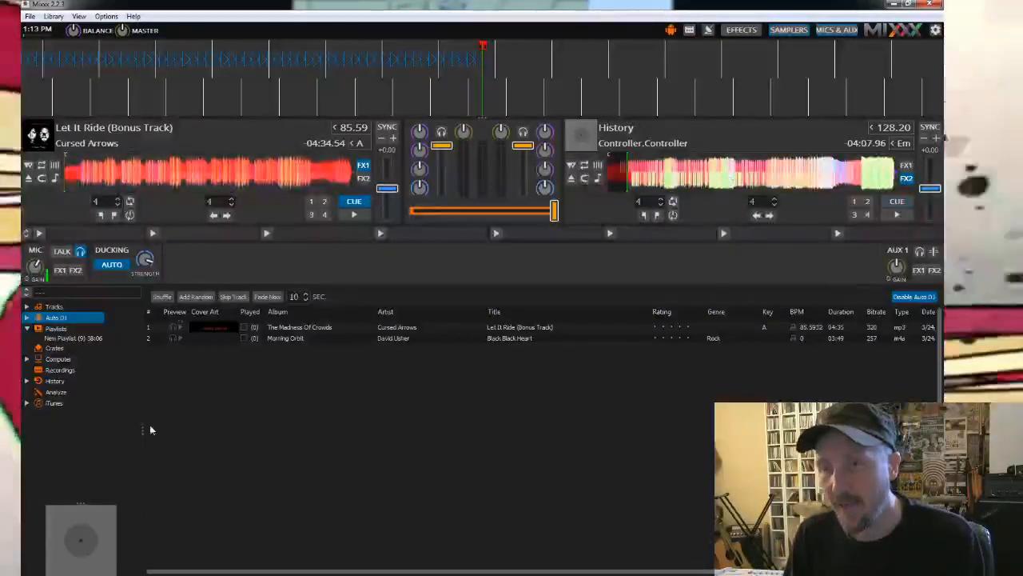
Find "Romantic Rights" by Death From Above 1979 in the iTunes library and add it to the bottom of the Auto DJ queue
{"action": "left_click", "coordinate": [51, 404]}
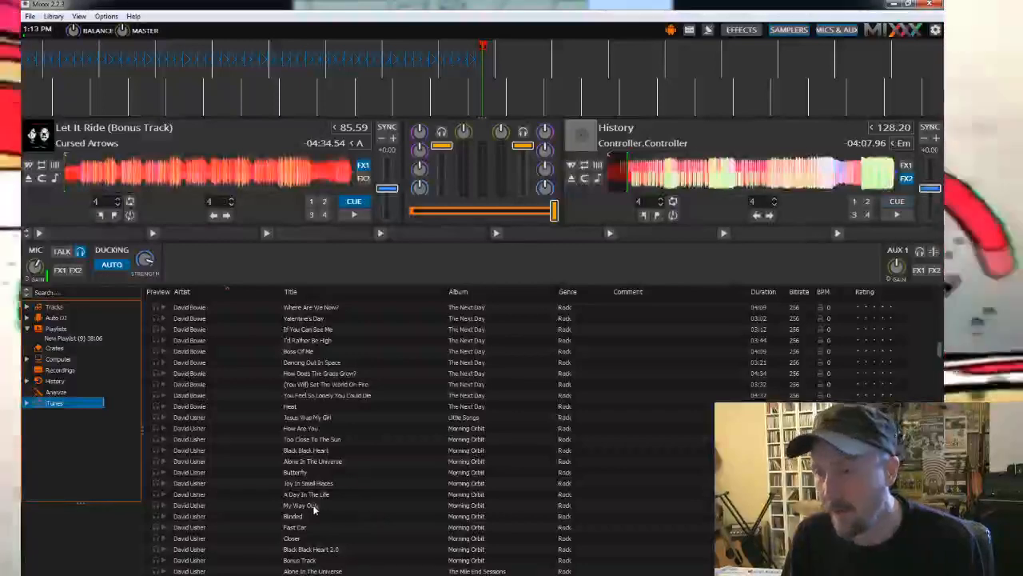
{"action": "scroll", "coordinate": [304, 511], "scroll_direction": "down", "scroll_amount": 10}
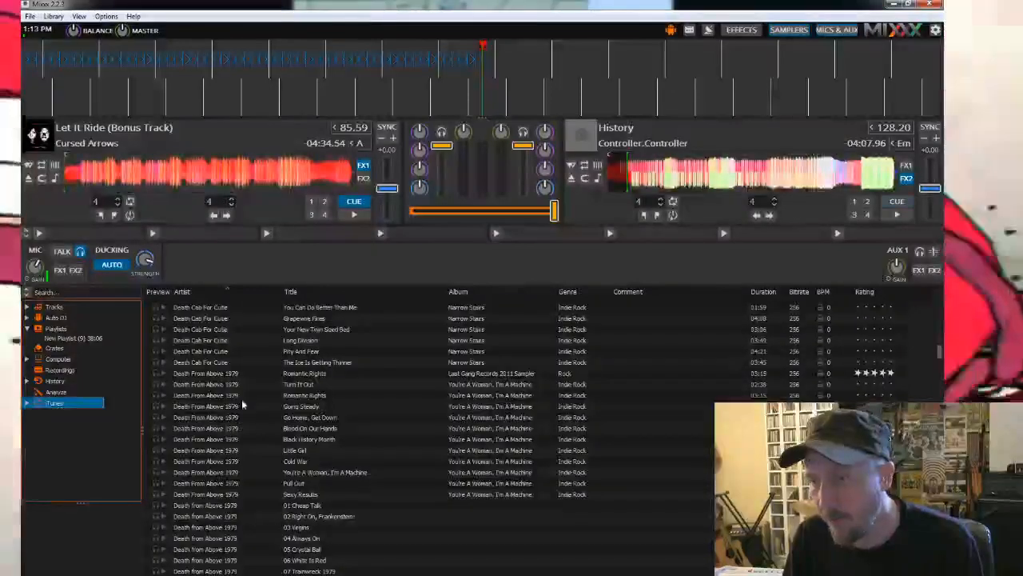
{"action": "right_click", "coordinate": [227, 399]}
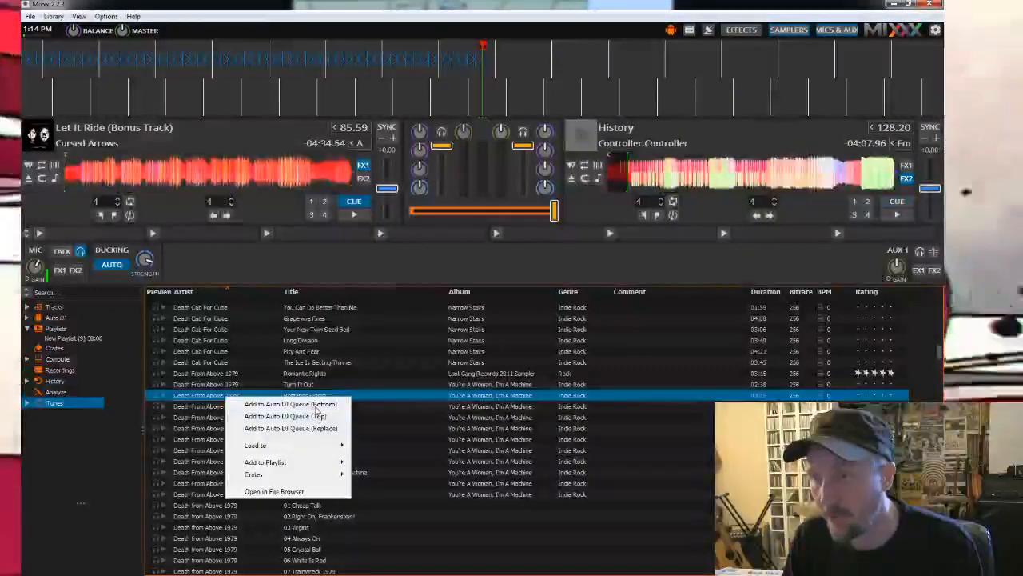
{"action": "left_click", "coordinate": [317, 408]}
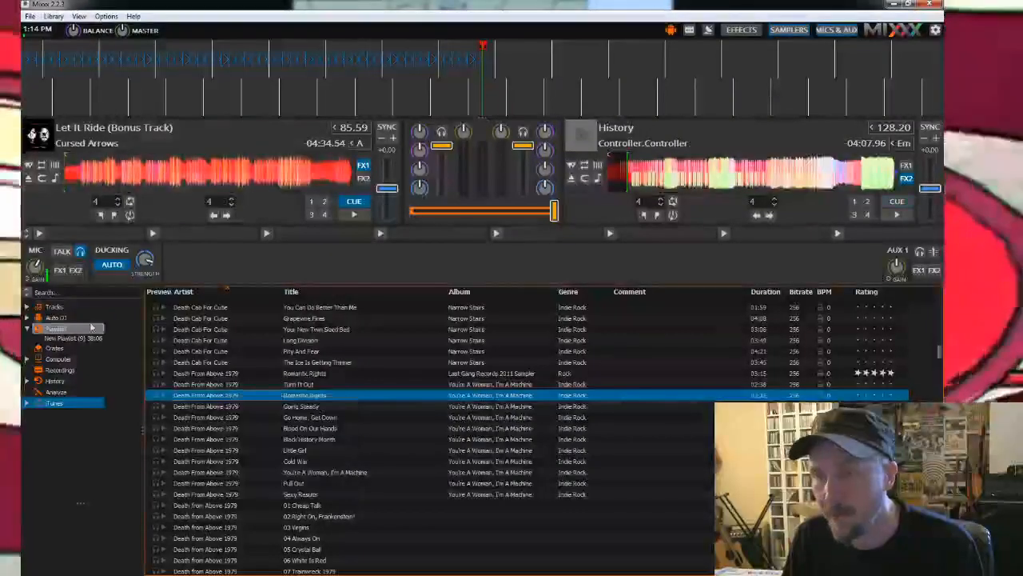
With the Auto DJ queue open, jump "History" close to its end for the crossfade, and pause "Let It Ride (Bonus Track)" on the first deck
{"action": "left_click", "coordinate": [63, 318]}
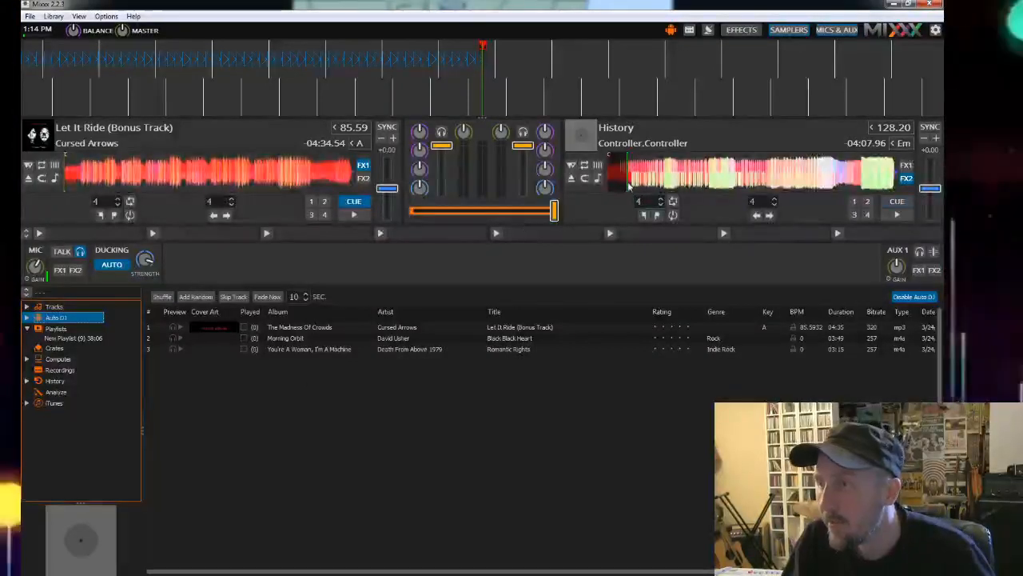
{"action": "left_click_drag", "start_coordinate": [629, 185], "coordinate": [892, 174]}
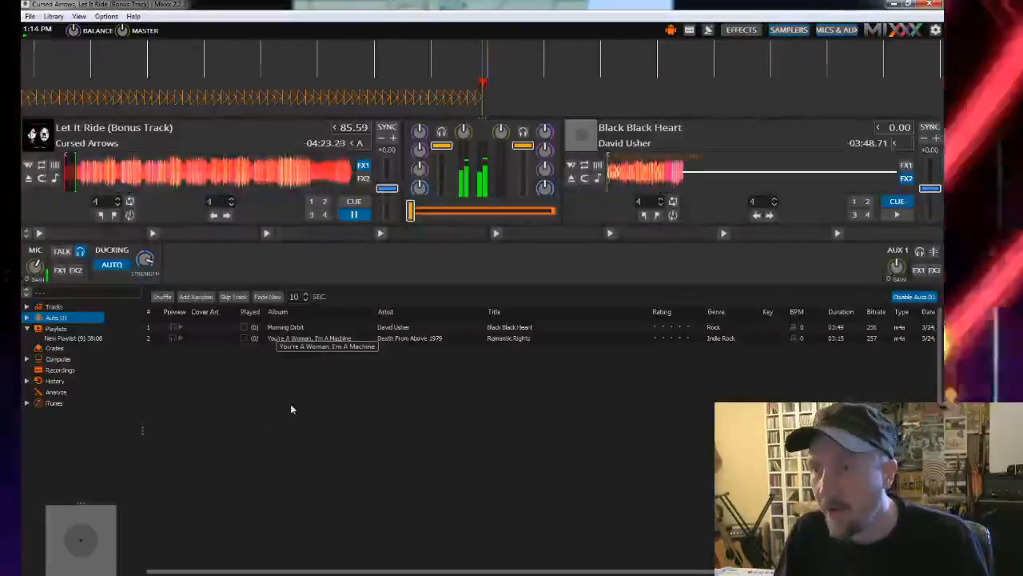
{"action": "left_click", "coordinate": [362, 217]}
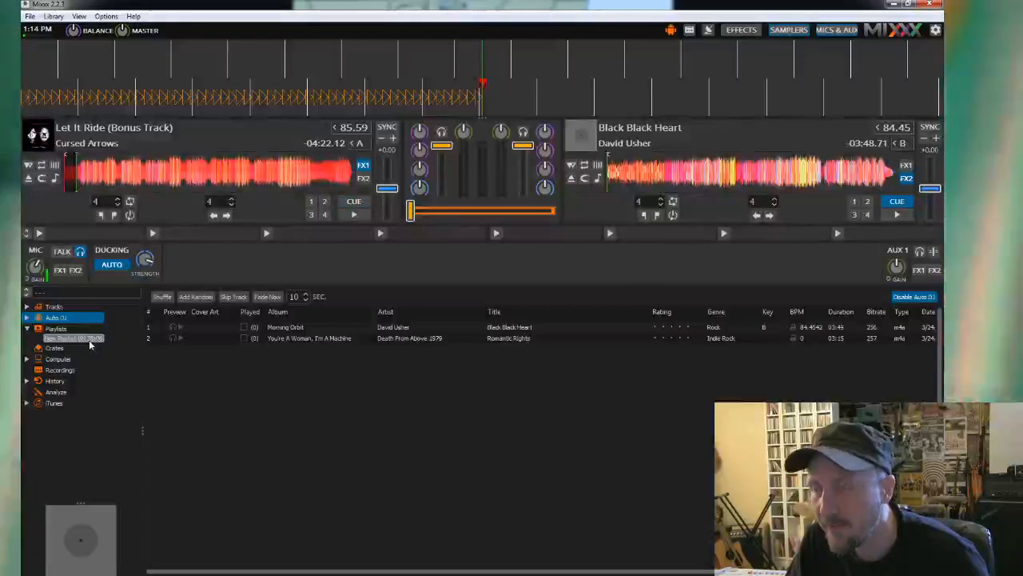
{"action": "key", "text": "Return"}
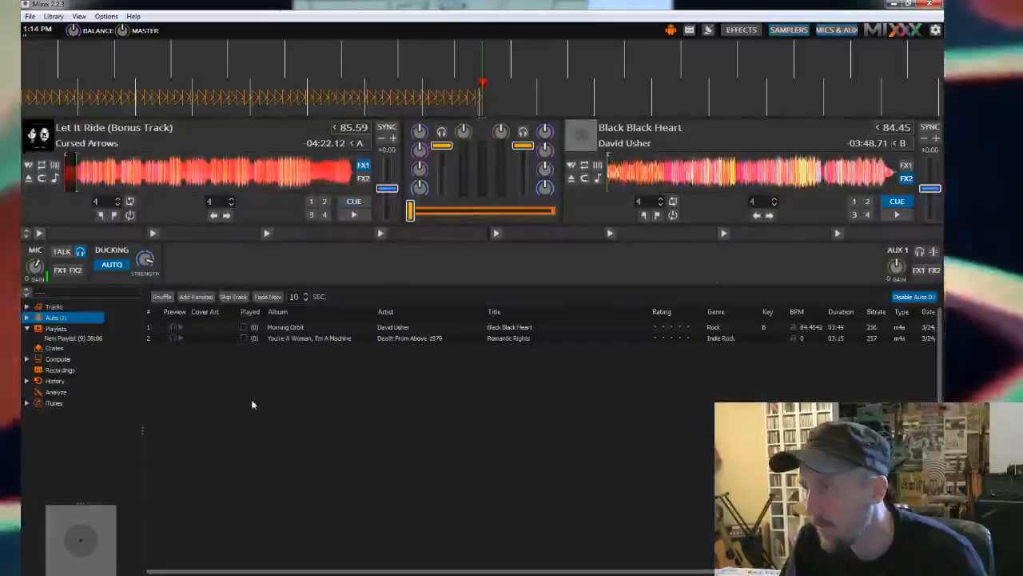
Add the entire New Playlist to the bottom of the Auto DJ queue and open the queue
{"action": "left_click", "coordinate": [77, 341]}
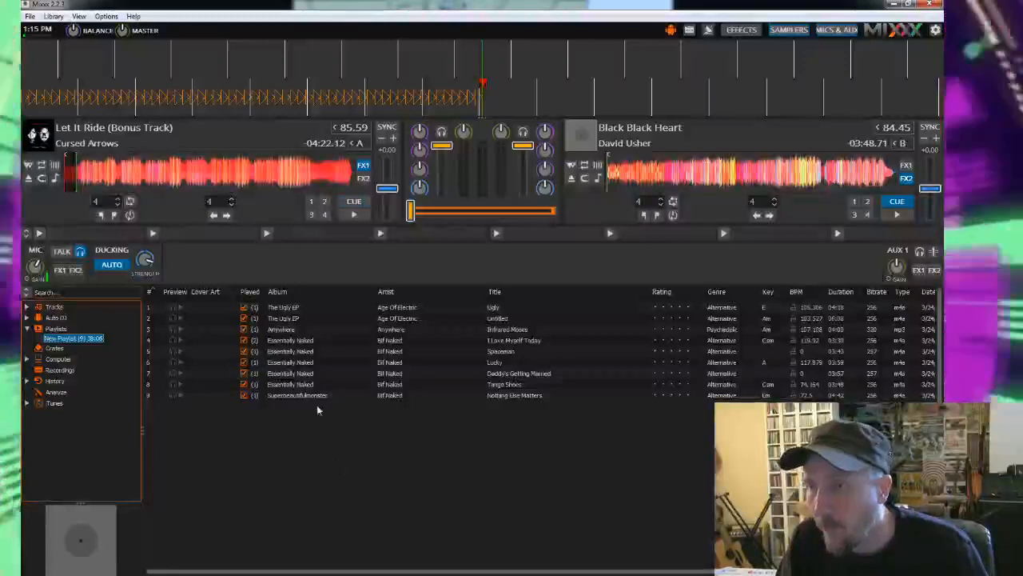
{"action": "right_click", "coordinate": [85, 340]}
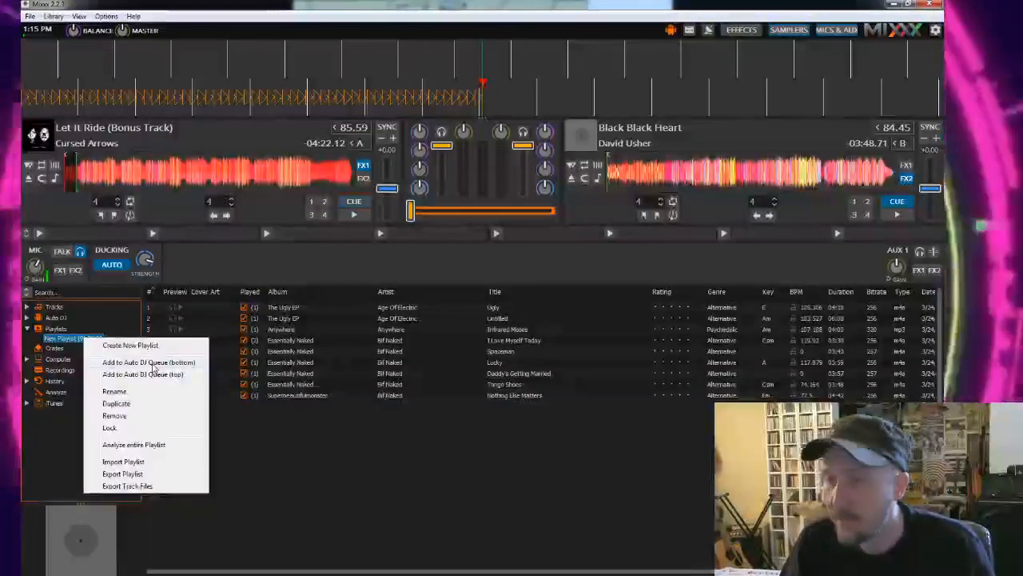
{"action": "left_click", "coordinate": [152, 363]}
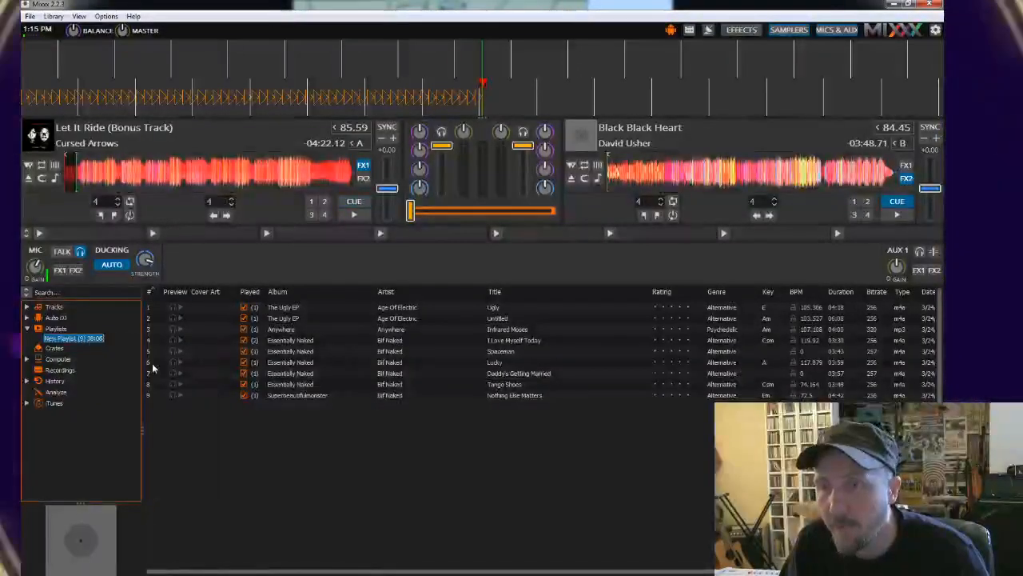
{"action": "left_click", "coordinate": [78, 320]}
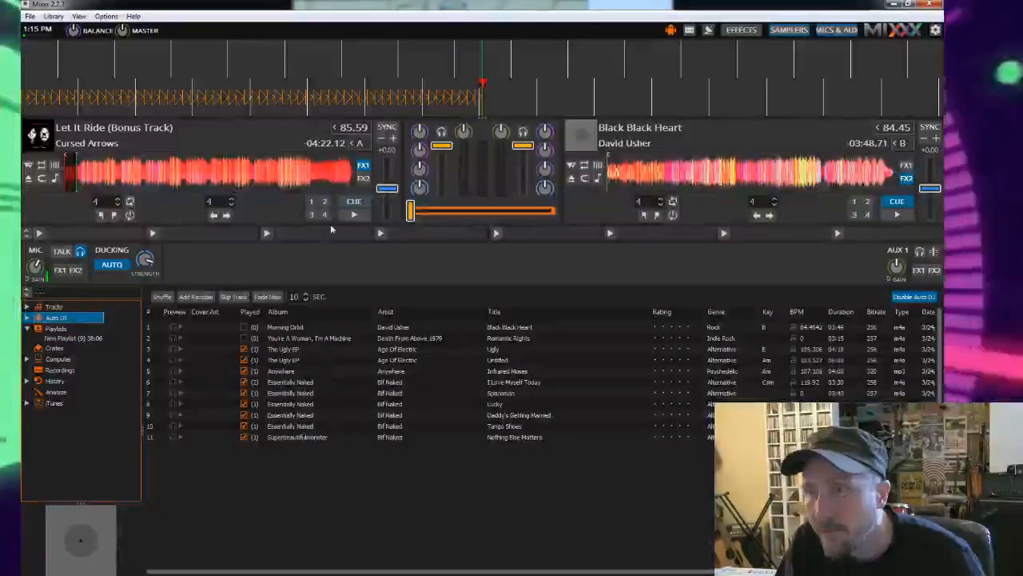
Shuffle the Auto DJ queue repeatedly while "Let It Ride (Bonus Track)" plays on the first deck, and pause the deck
{"action": "left_click", "coordinate": [353, 214]}
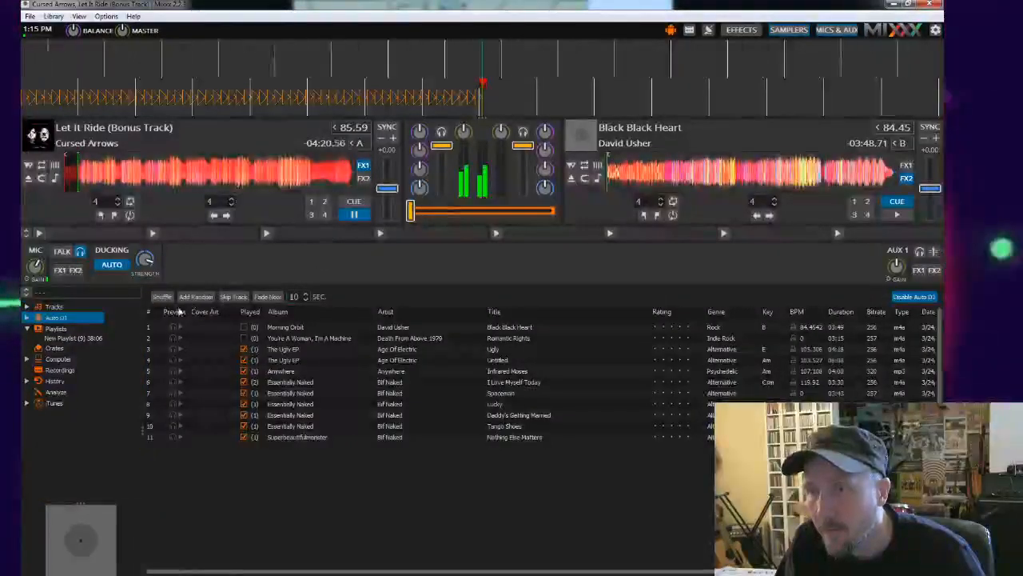
{"action": "left_click", "coordinate": [164, 297]}
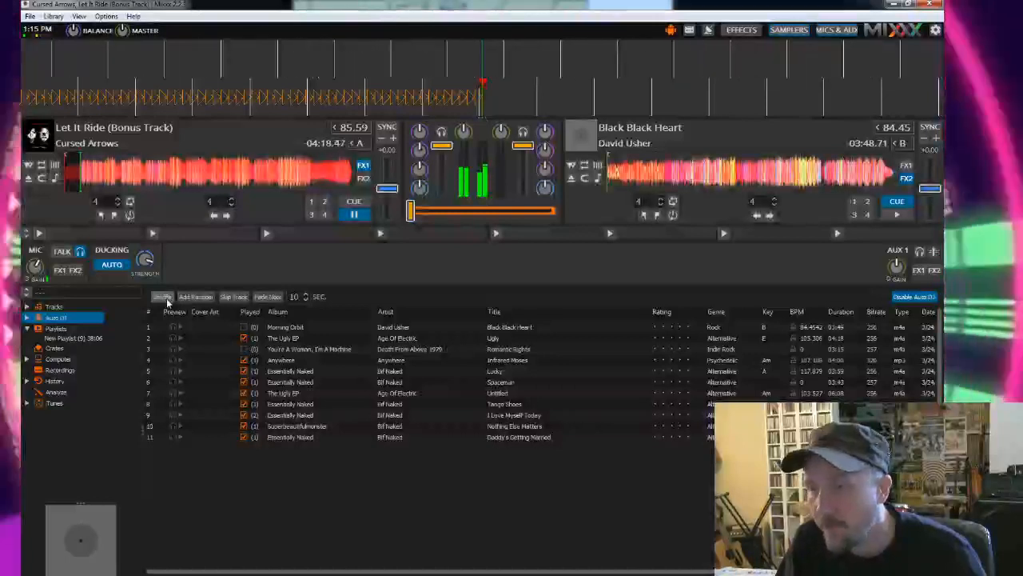
{"action": "left_click", "coordinate": [164, 297]}
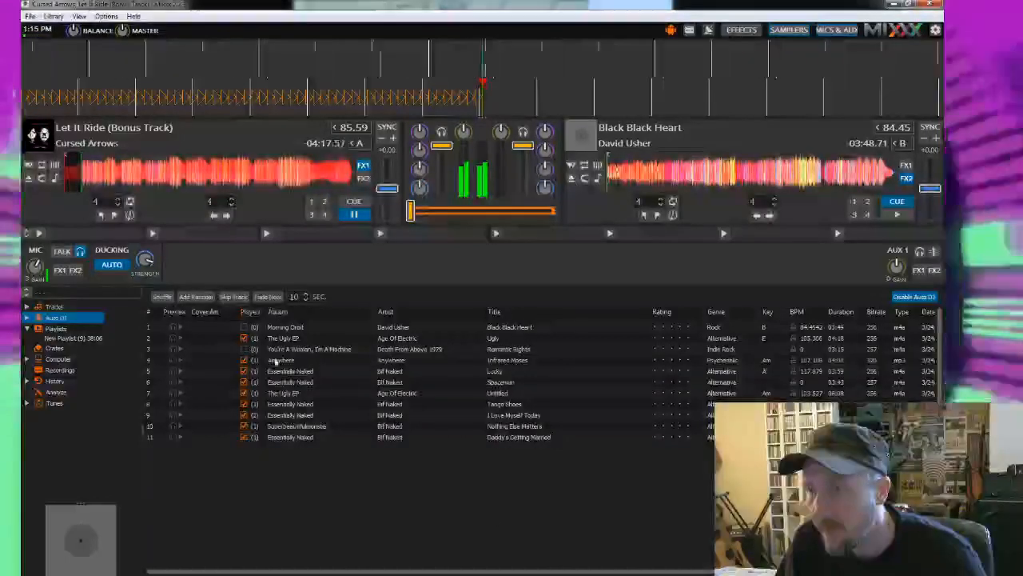
{"action": "left_click", "coordinate": [164, 299]}
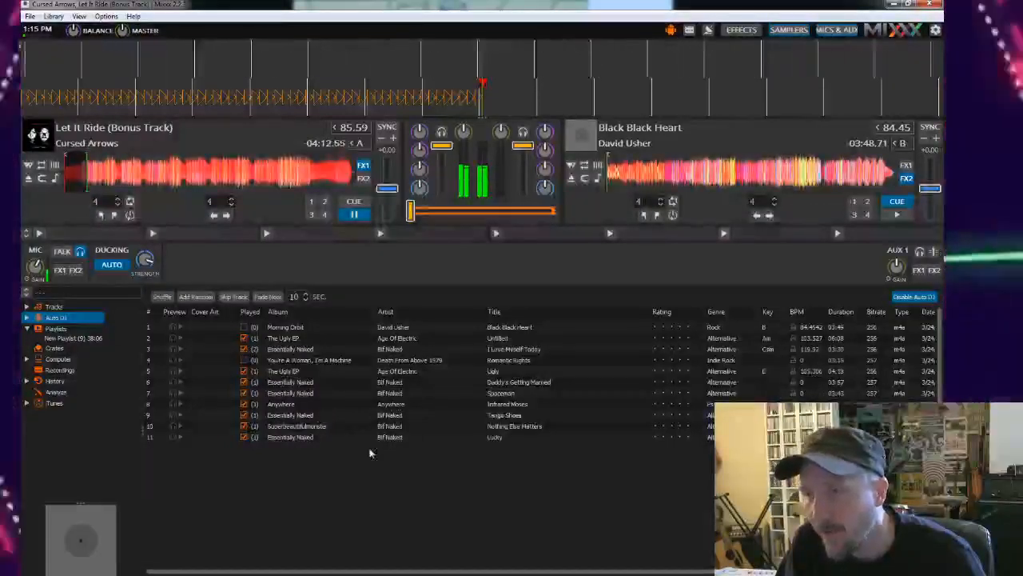
{"action": "left_click", "coordinate": [165, 298]}
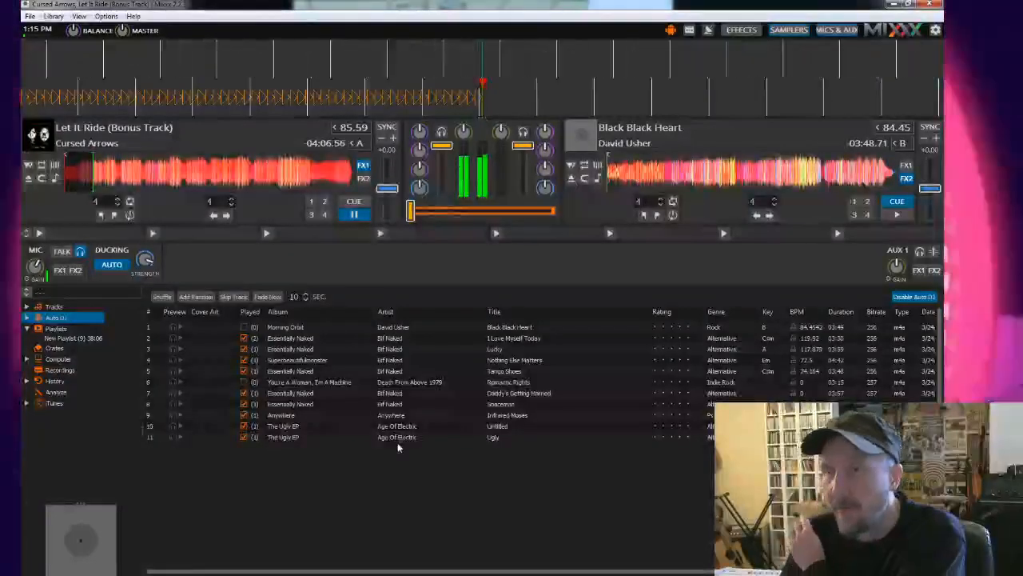
{"action": "left_click", "coordinate": [356, 215]}
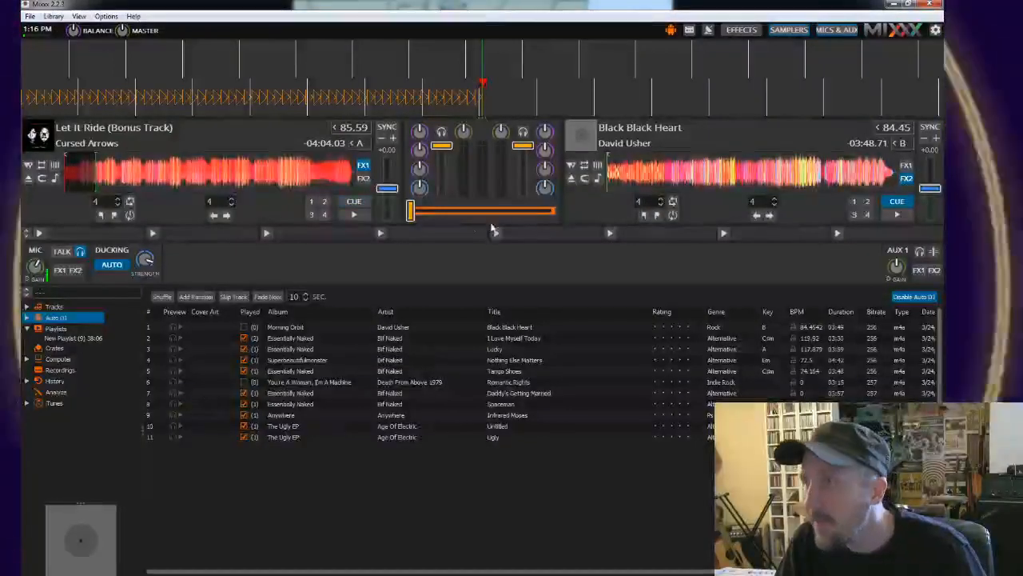
Examine the Live Broadcasting settings of Connection 1 in the preferences, including server connection and encoding, and close them without saving
{"action": "left_click", "coordinate": [107, 17]}
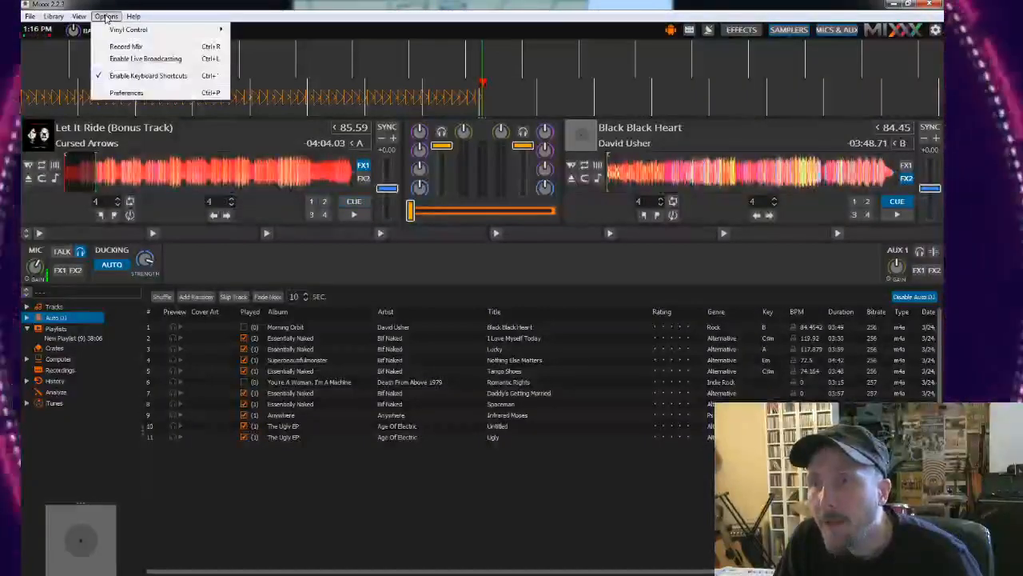
{"action": "left_click", "coordinate": [126, 94]}
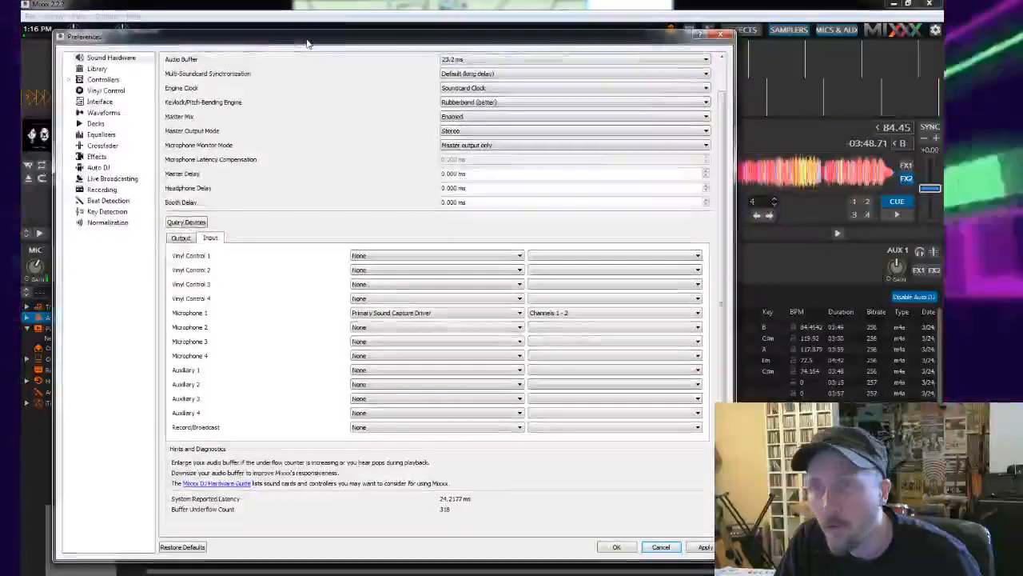
{"action": "left_click_drag", "start_coordinate": [307, 40], "coordinate": [312, 36]}
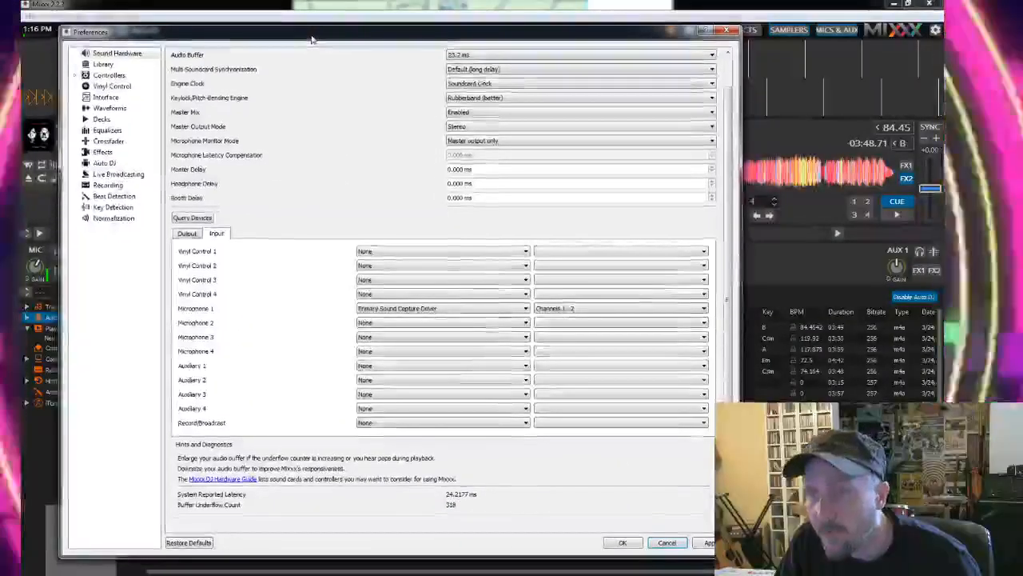
{"action": "left_click", "coordinate": [118, 174]}
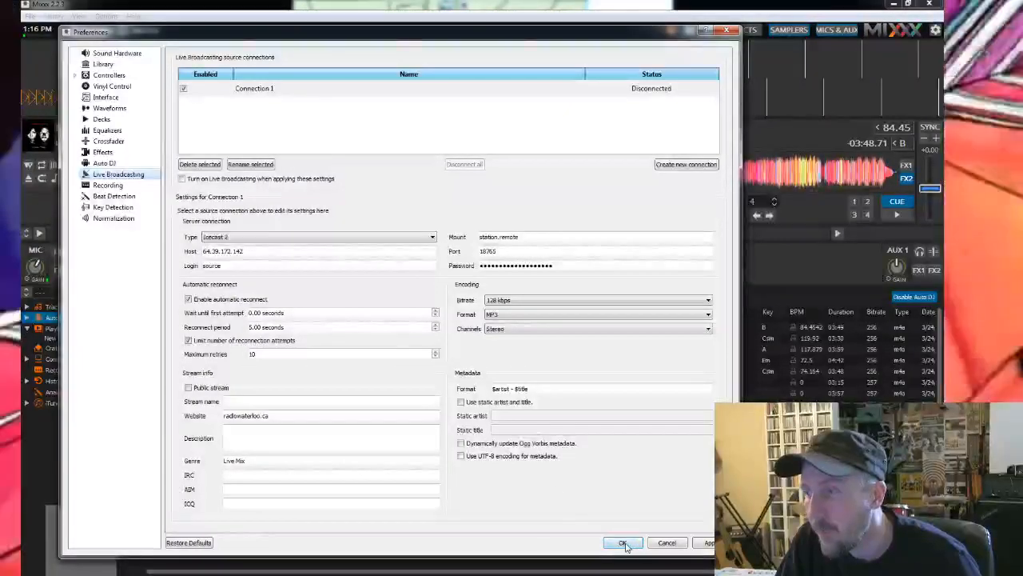
{"action": "left_click", "coordinate": [661, 544]}
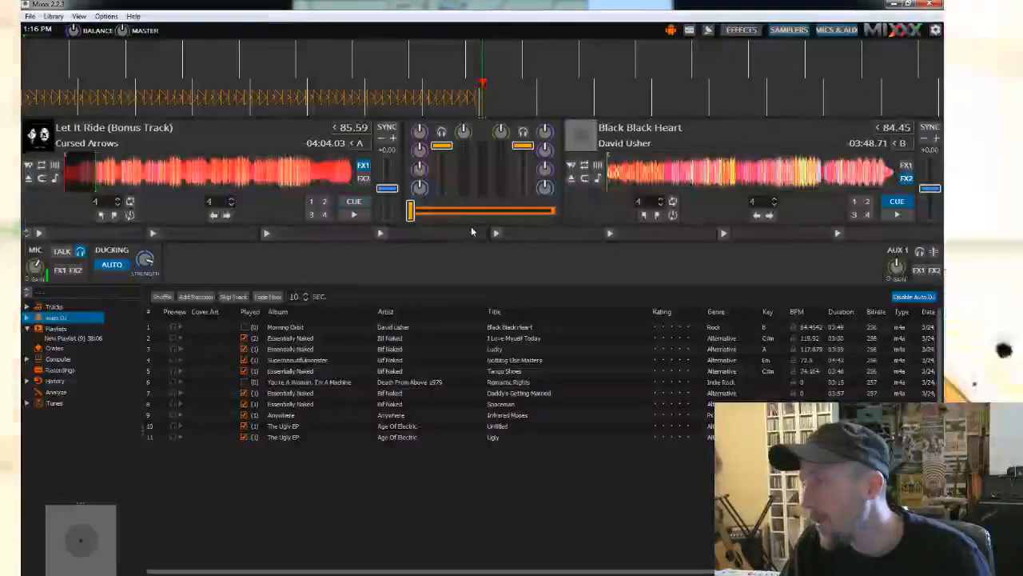
{"action": "left_click", "coordinate": [107, 16]}
{"action": "left_click", "coordinate": [122, 93]}
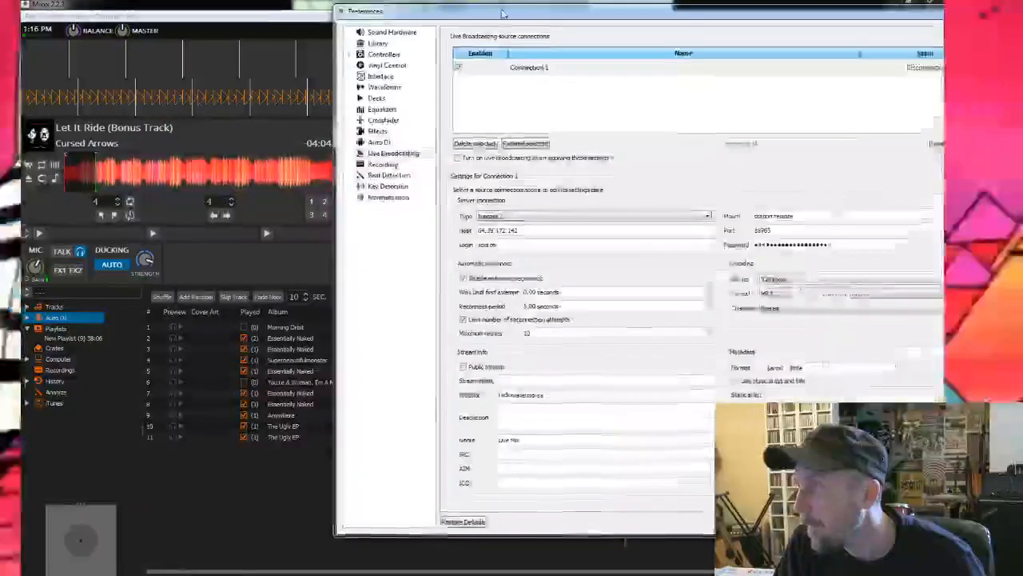
{"action": "left_click_drag", "start_coordinate": [481, 15], "coordinate": [210, 20]}
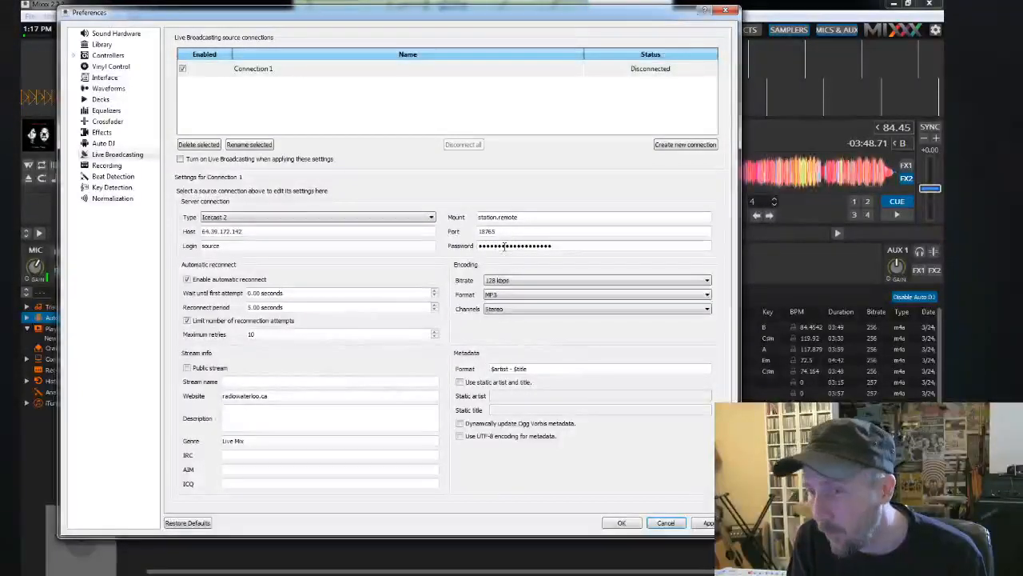
{"action": "left_click", "coordinate": [667, 524]}
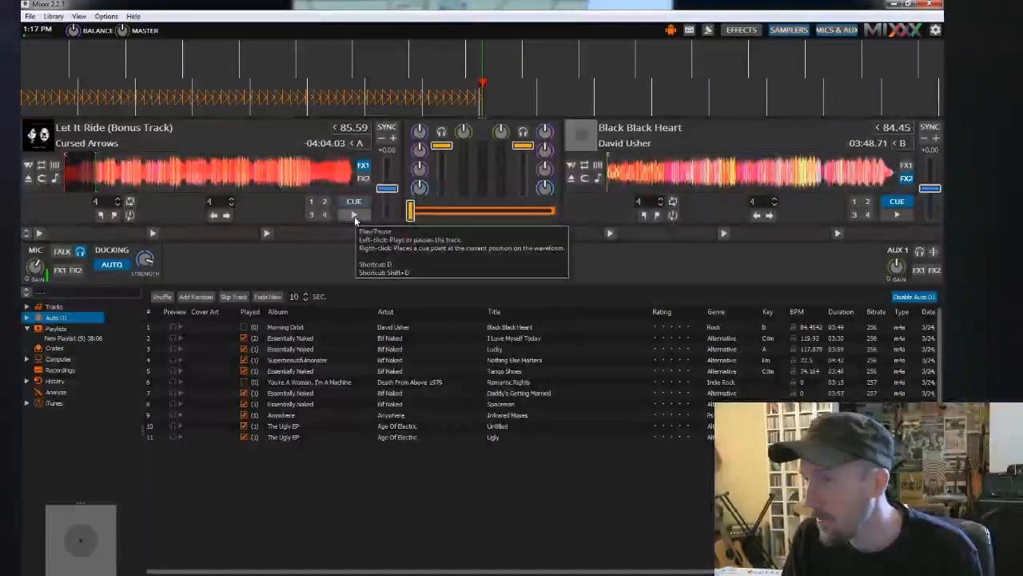
Play the first deck briefly, and try to turn on live broadcasting, dismissing the resulting dialogs
{"action": "left_click", "coordinate": [355, 216]}
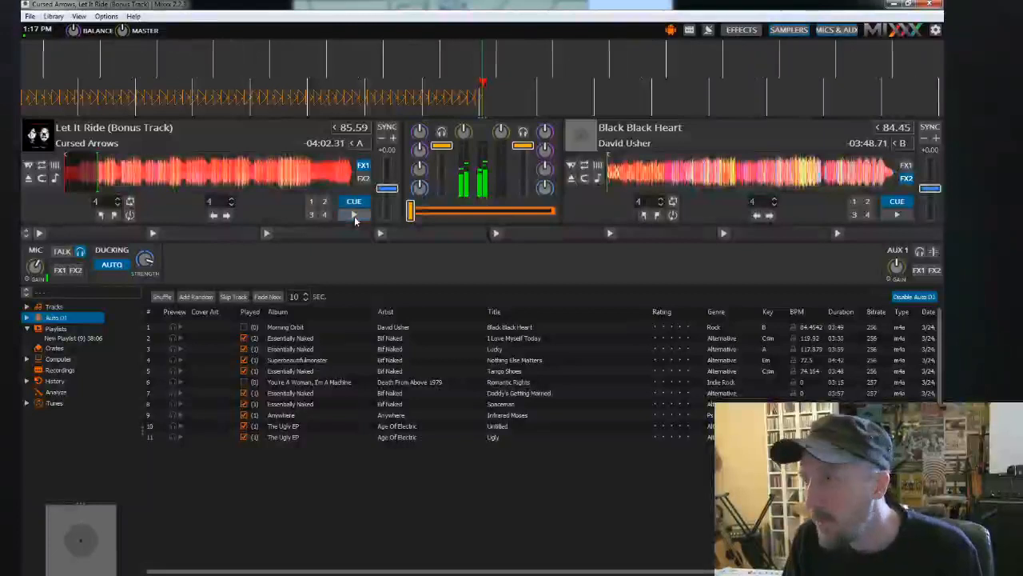
{"action": "left_click", "coordinate": [355, 218]}
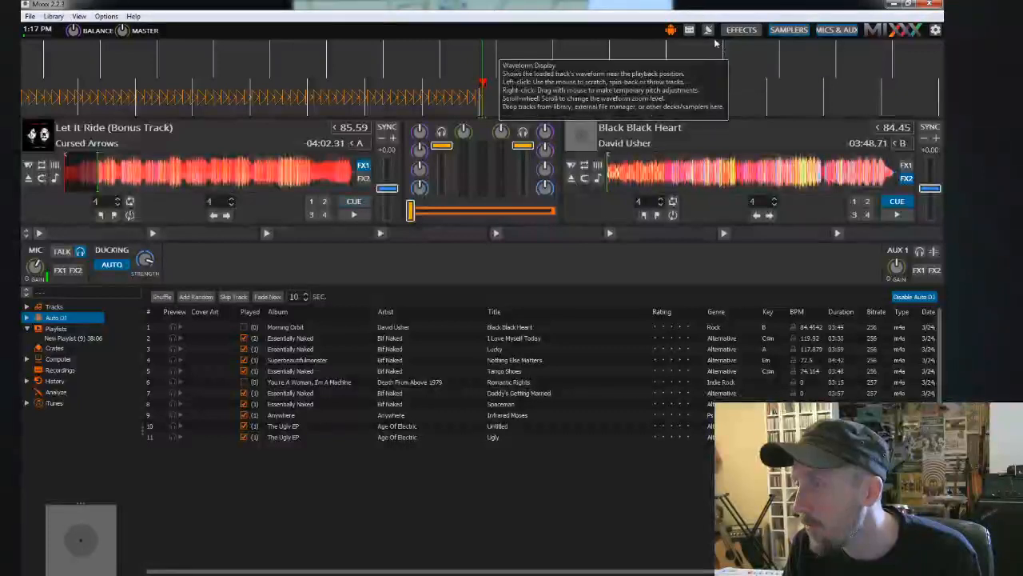
{"action": "left_click", "coordinate": [707, 30]}
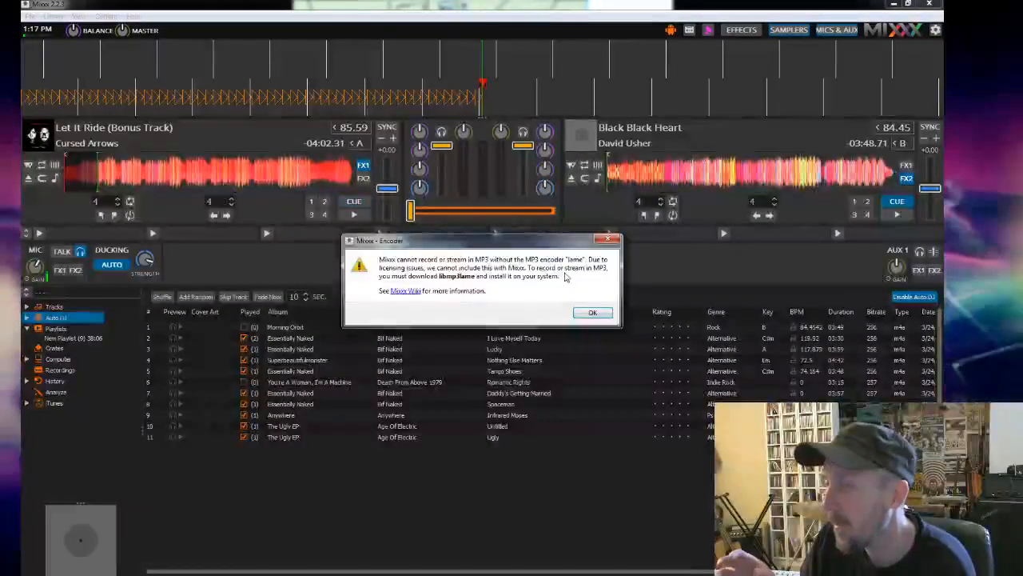
{"action": "left_click", "coordinate": [590, 313]}
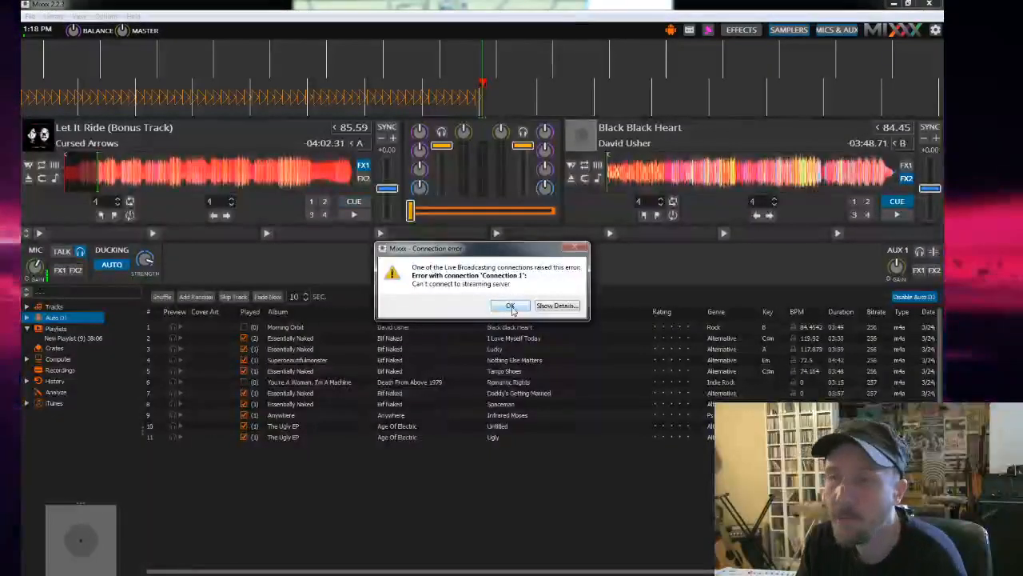
{"action": "left_click", "coordinate": [510, 306]}
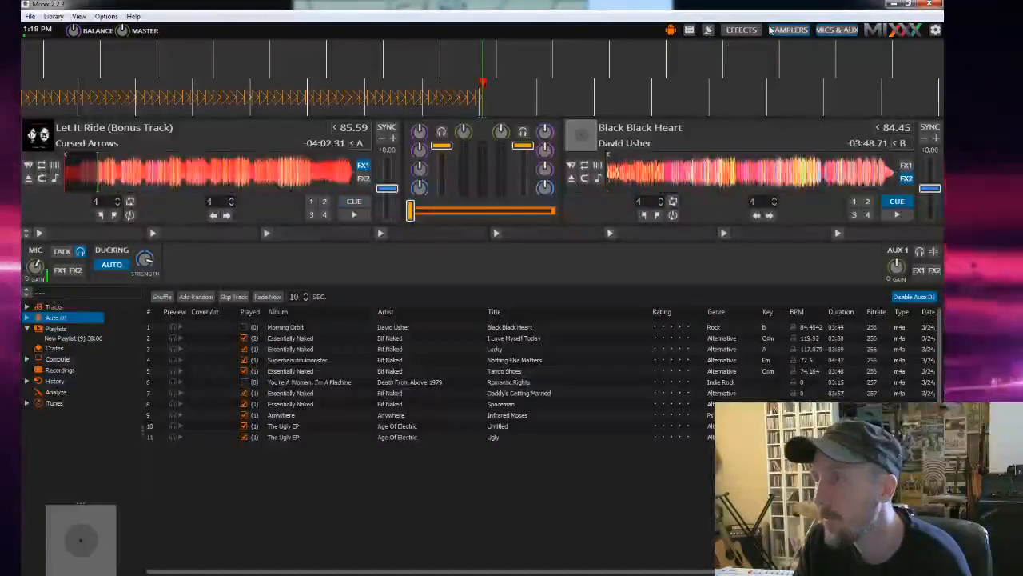
Hide the microphone and auxiliary controls and show them again
{"action": "left_click", "coordinate": [837, 29]}
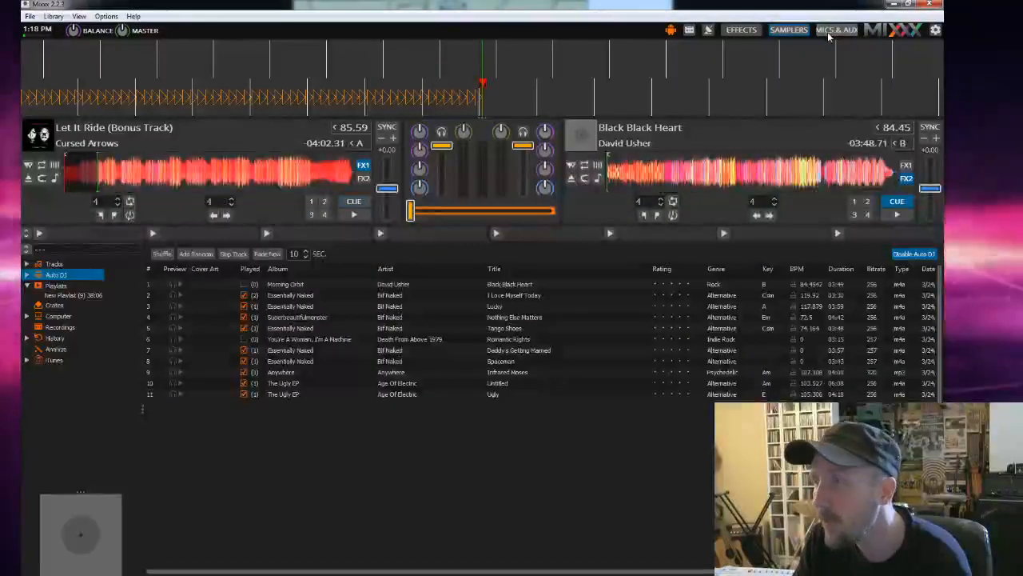
{"action": "left_click", "coordinate": [838, 31]}
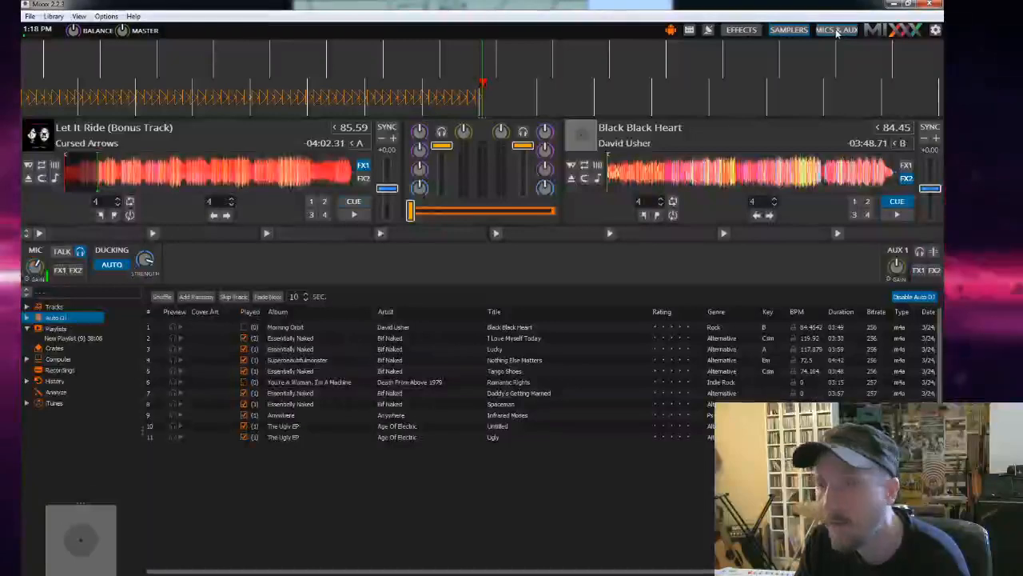
Hide and reshow the microphone and auxiliary controls, and switch microphone talk-over on and off with the decks stopped
{"action": "left_click", "coordinate": [837, 30]}
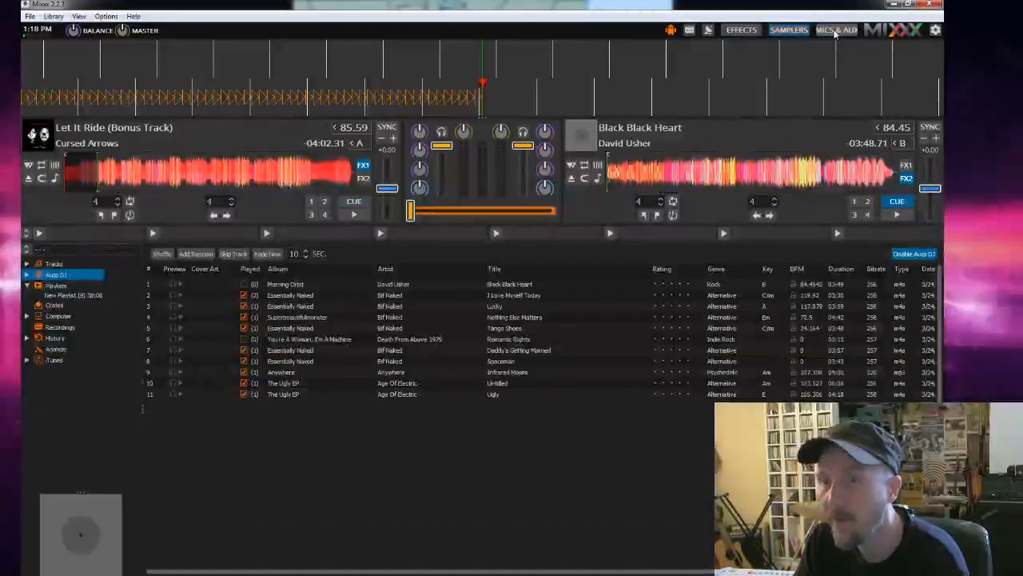
{"action": "left_click", "coordinate": [835, 31]}
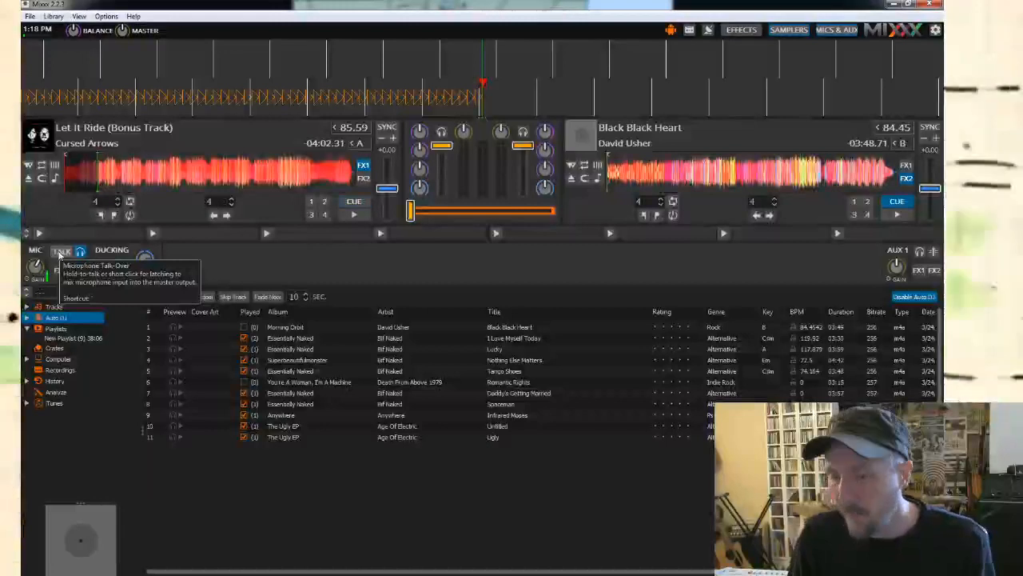
{"action": "left_click", "coordinate": [62, 251]}
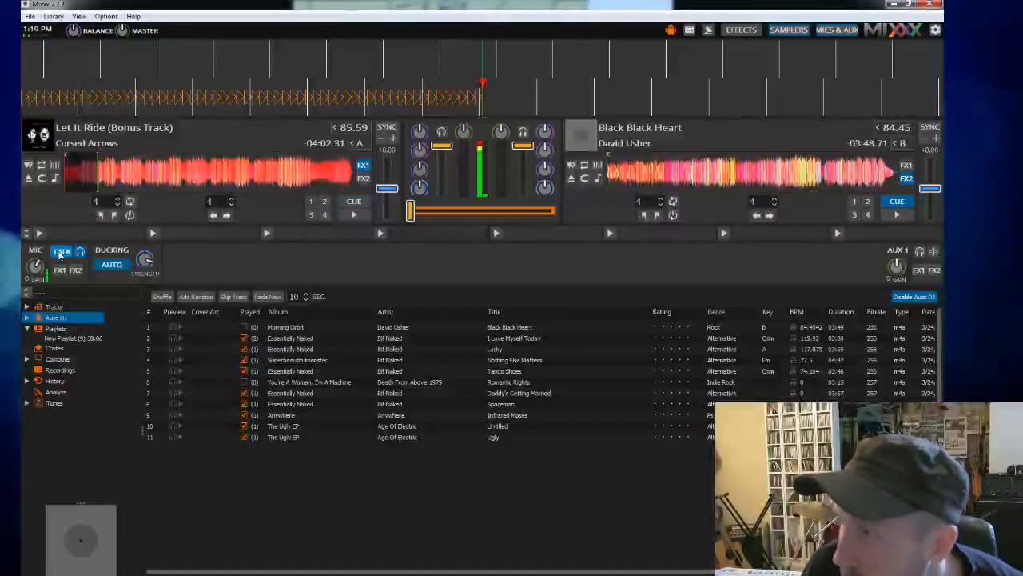
{"action": "left_click", "coordinate": [60, 252]}
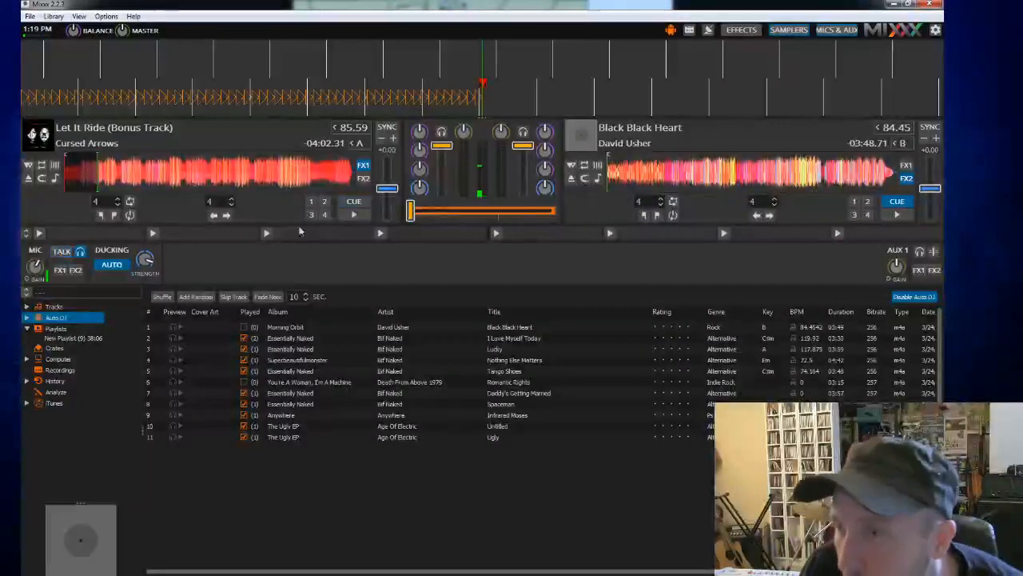
Play "Let It Ride (Bonus Track)" on the first deck, talk over it with the microphone briefly, and pause the deck
{"action": "left_click", "coordinate": [355, 214]}
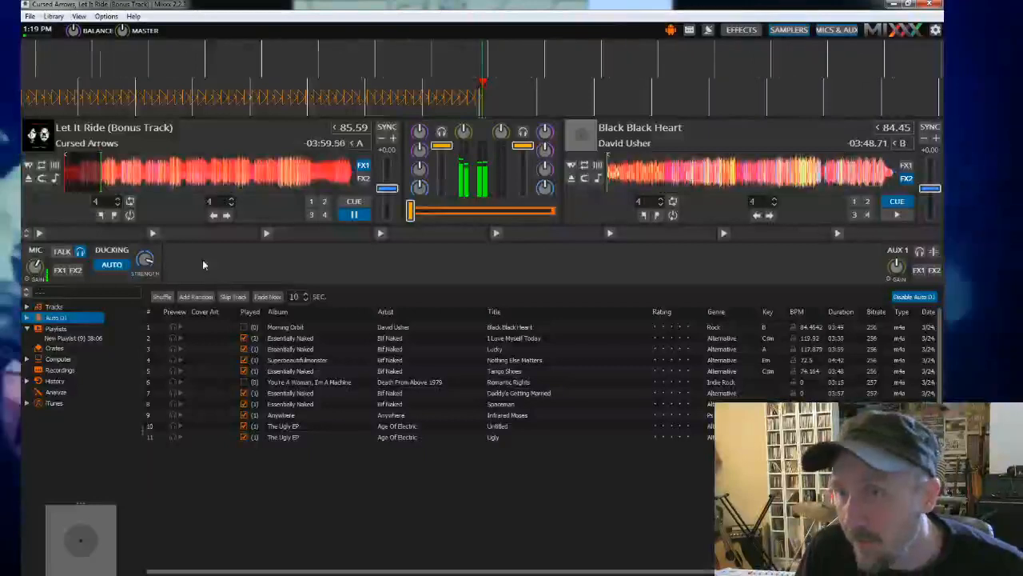
{"action": "left_click", "coordinate": [58, 254]}
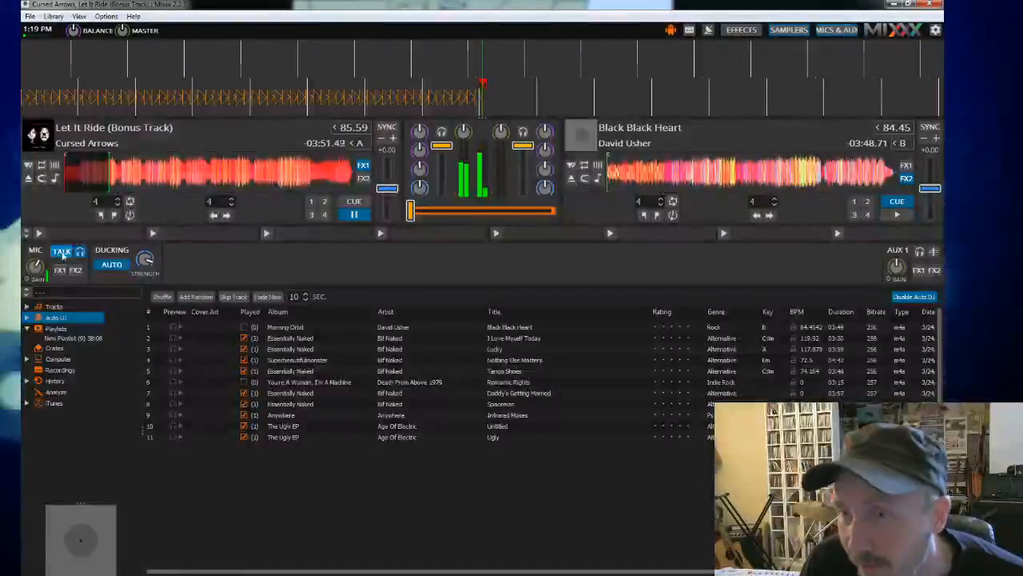
{"action": "left_click", "coordinate": [62, 252]}
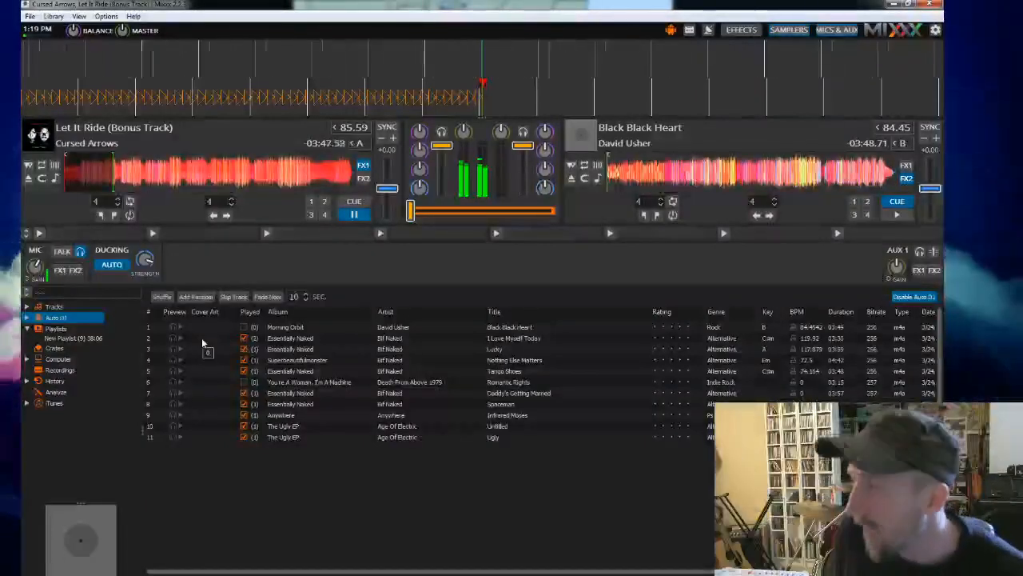
{"action": "left_click", "coordinate": [354, 214]}
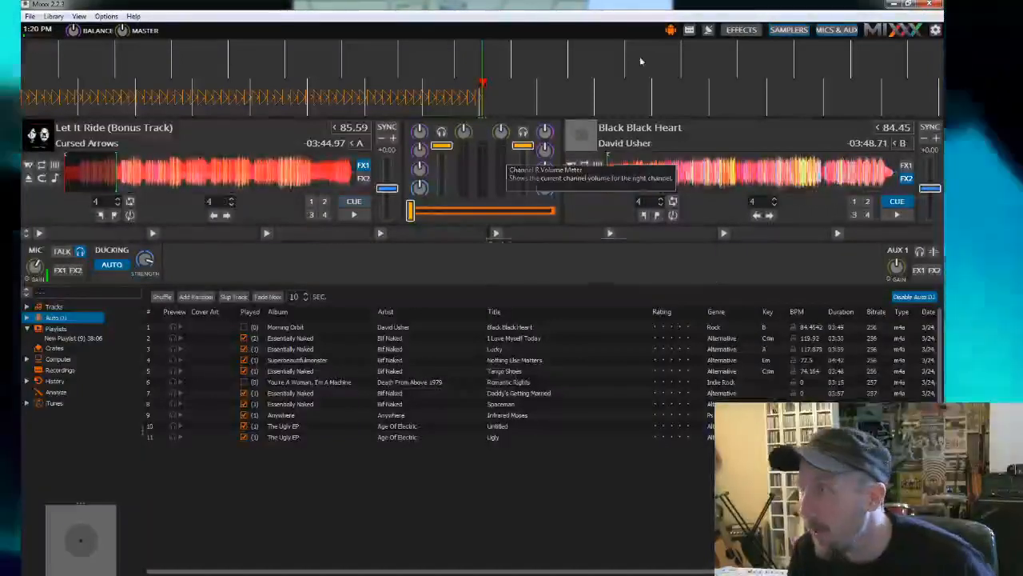
Look over the skin settings for decks, mixer, samplers, effects and library, and close them without changes
{"action": "left_click", "coordinate": [936, 30]}
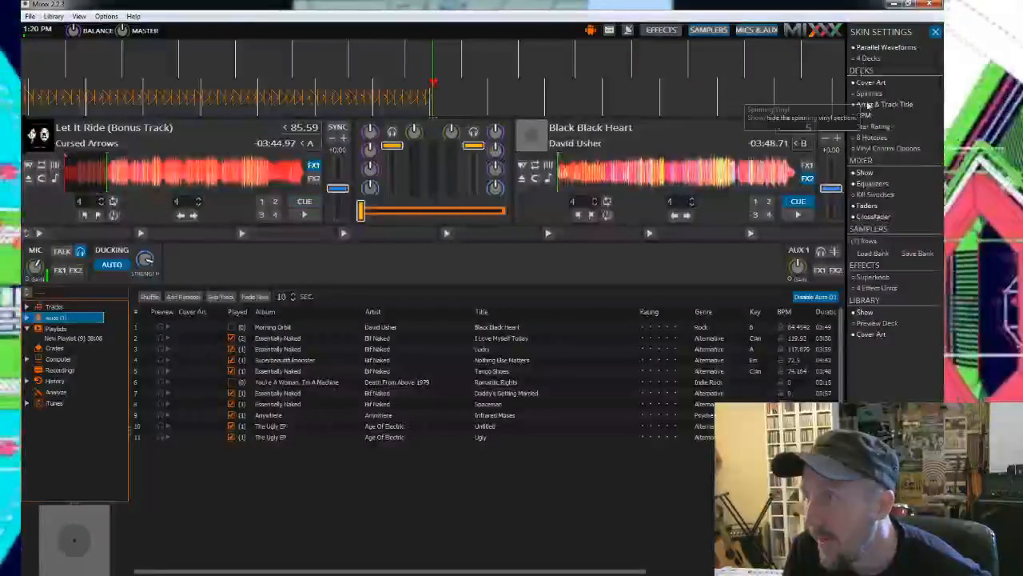
{"action": "left_click", "coordinate": [935, 32]}
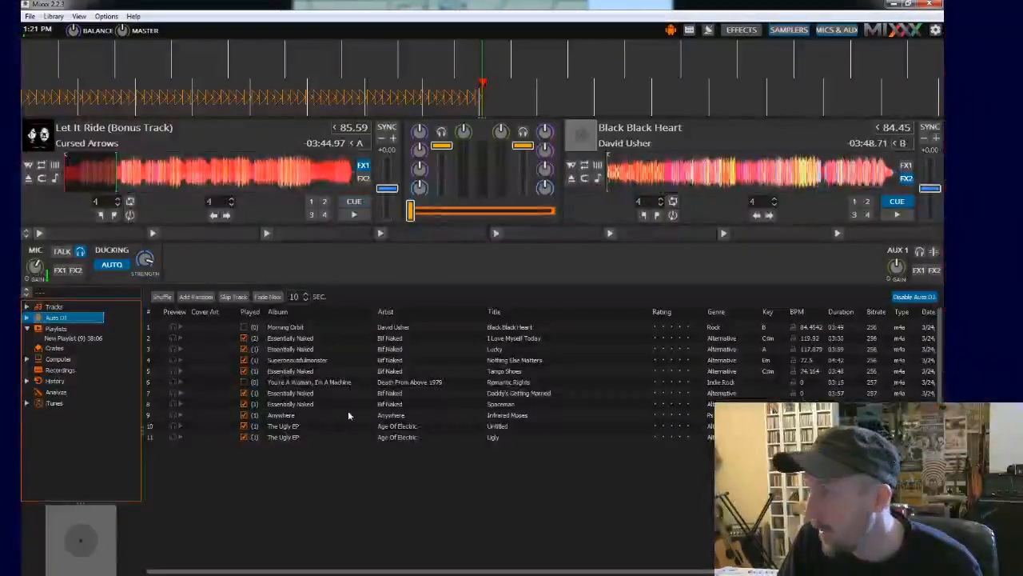
Rate the track "Untitled" from The Ugly EP with four stars in the Auto DJ queue
{"action": "left_click", "coordinate": [676, 429]}
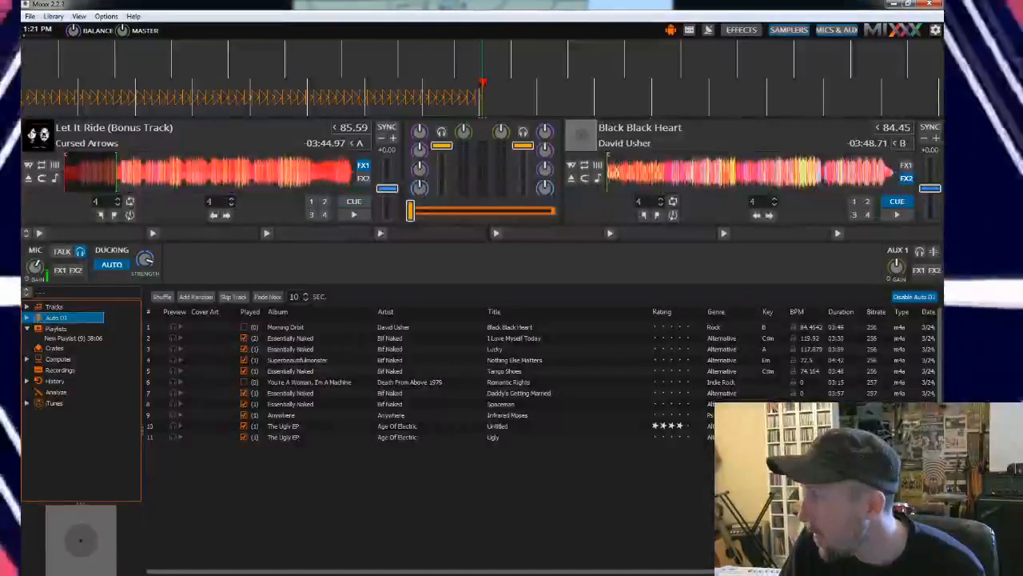